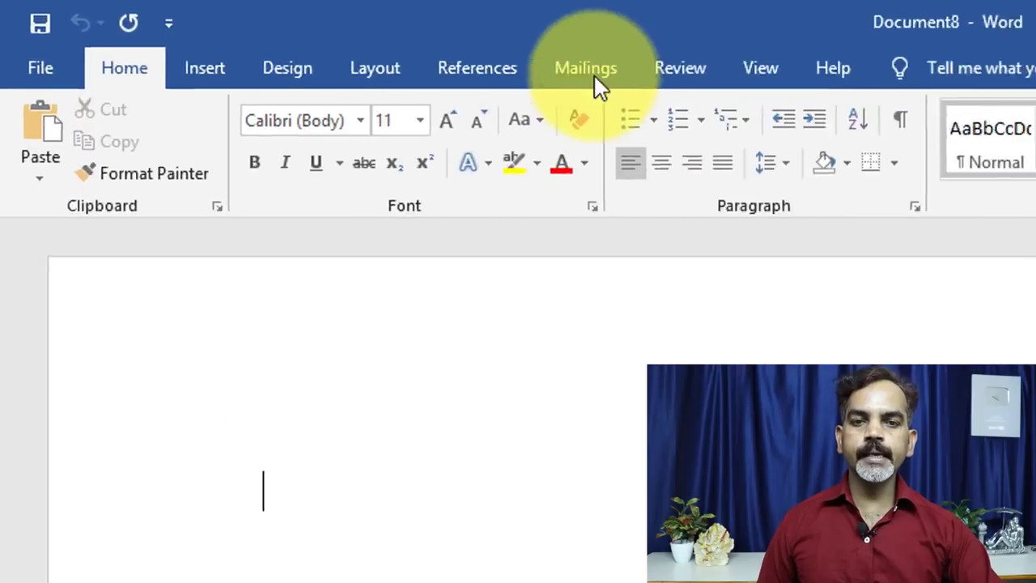
Replace the envelope's return address with a 'From' address and start a 'To' delivery address
{"action": "left_click", "coordinate": [321, 37]}
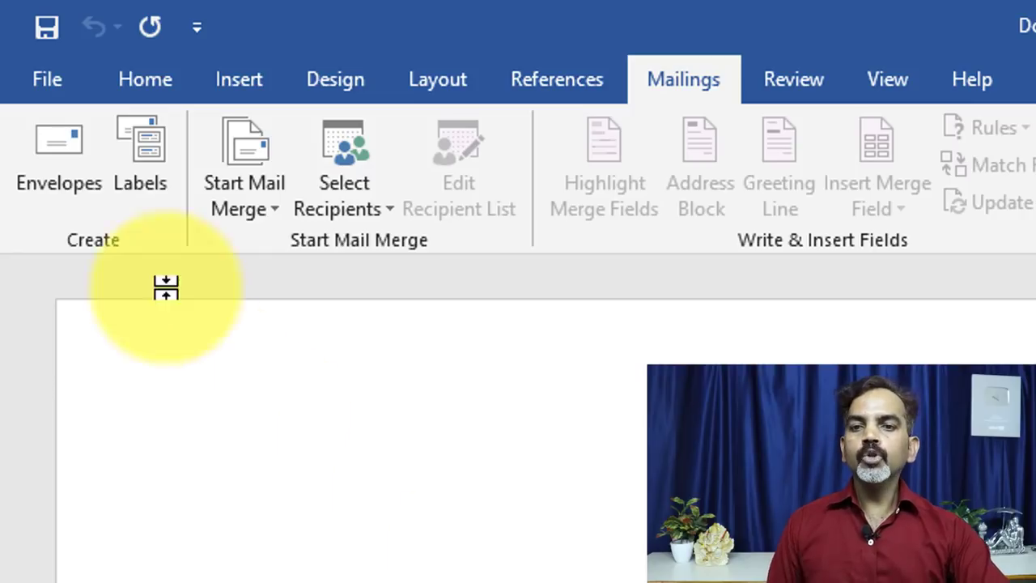
{"action": "left_click", "coordinate": [60, 157]}
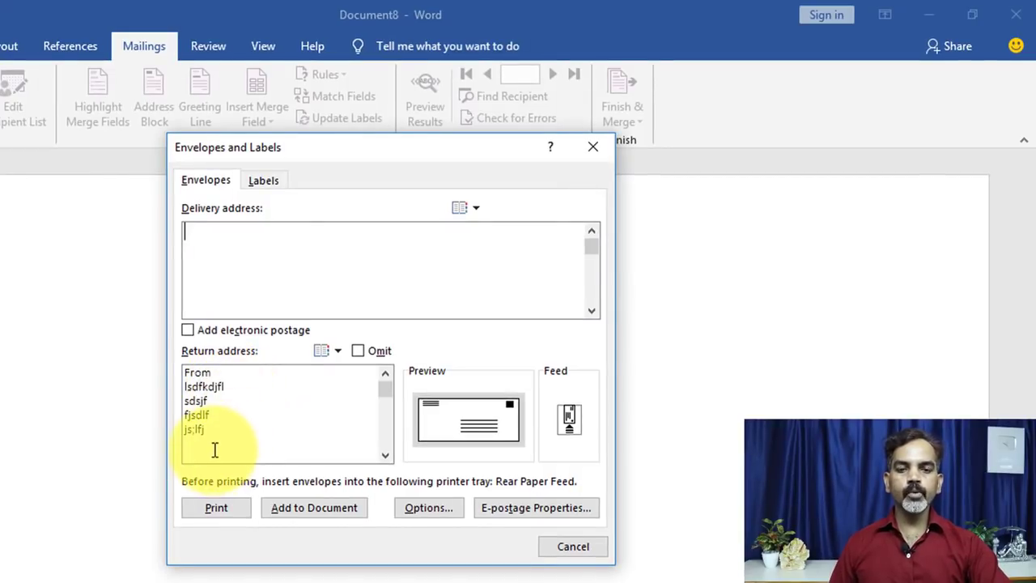
{"action": "left_click_drag", "start_coordinate": [209, 430], "coordinate": [163, 389]}
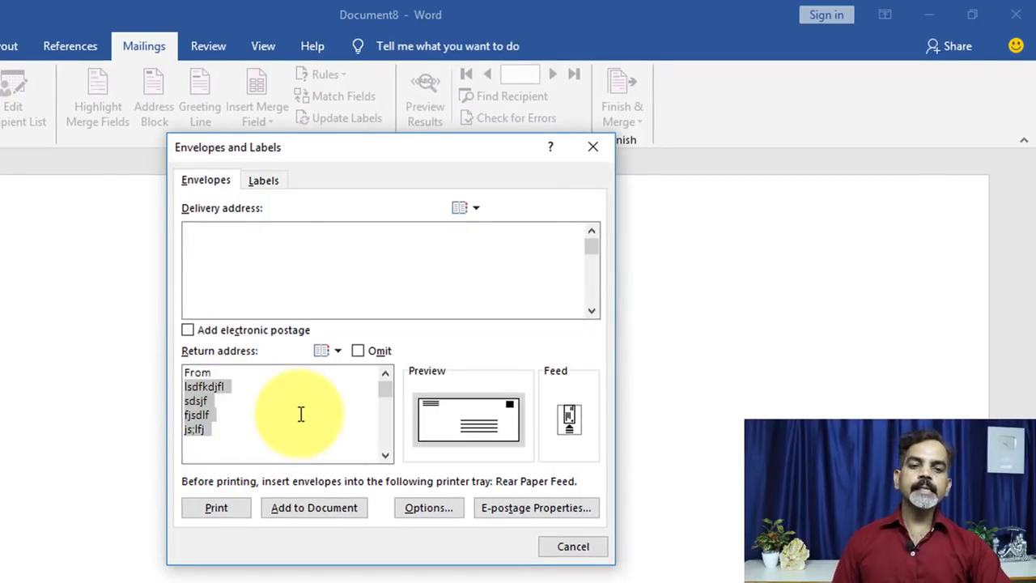
{"action": "double_click", "coordinate": [242, 389]}
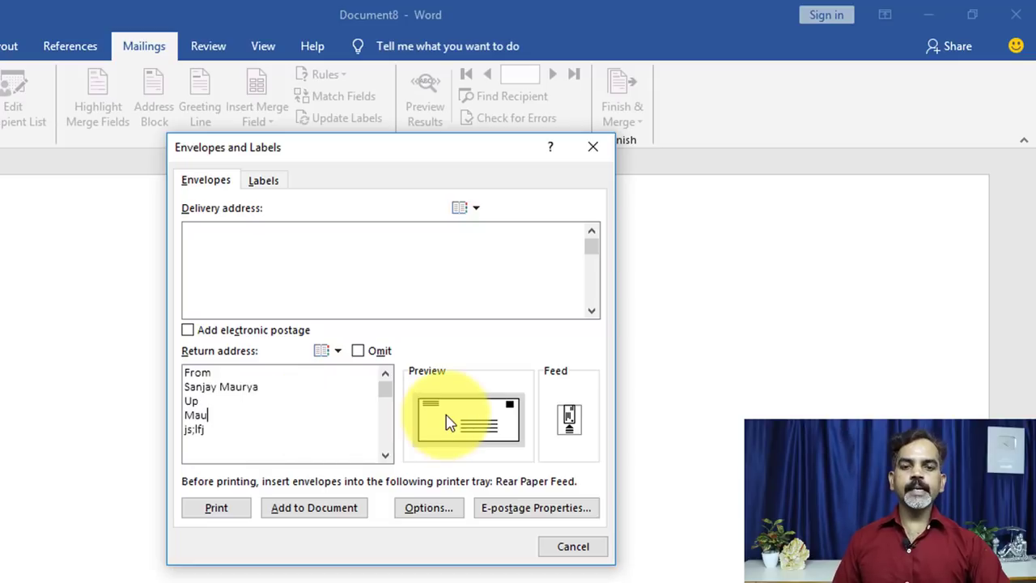
{"action": "left_click", "coordinate": [259, 269]}
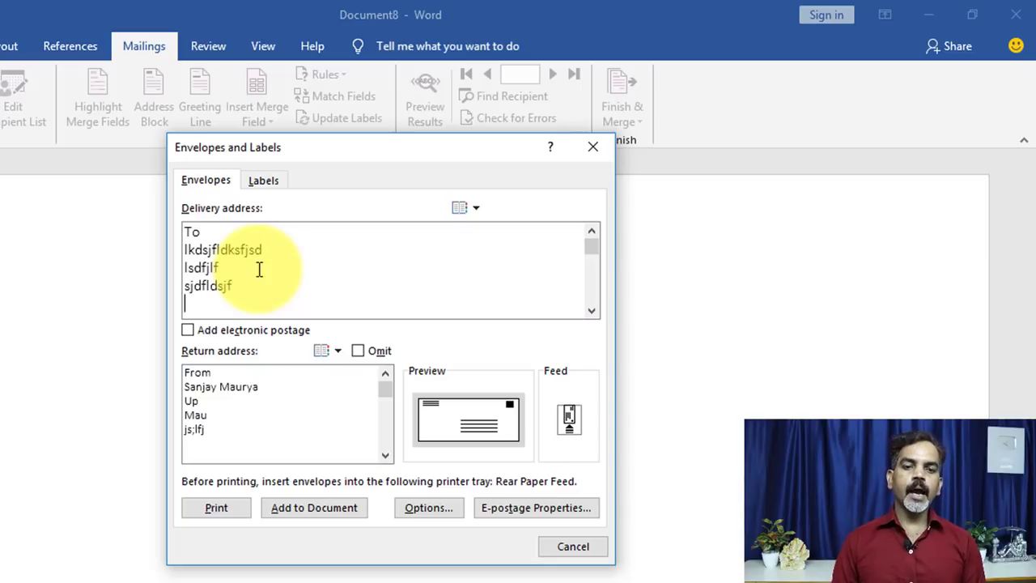
{"action": "type", "text": "lkfjdl"}
{"action": "key", "text": "Return"}
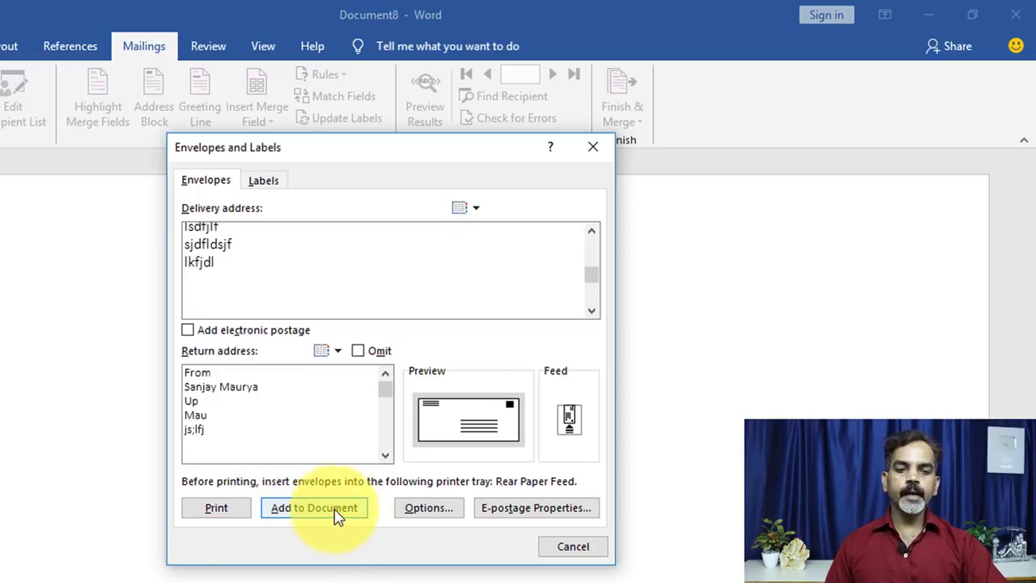
Keep the envelope size at Size 10 in the envelope options
{"action": "left_click", "coordinate": [425, 509]}
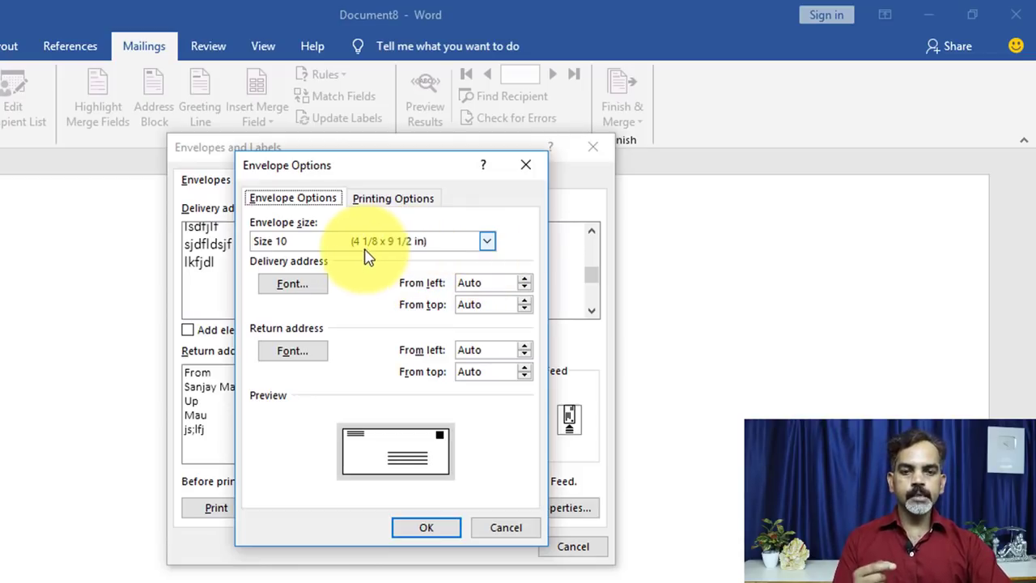
{"action": "left_click", "coordinate": [486, 241]}
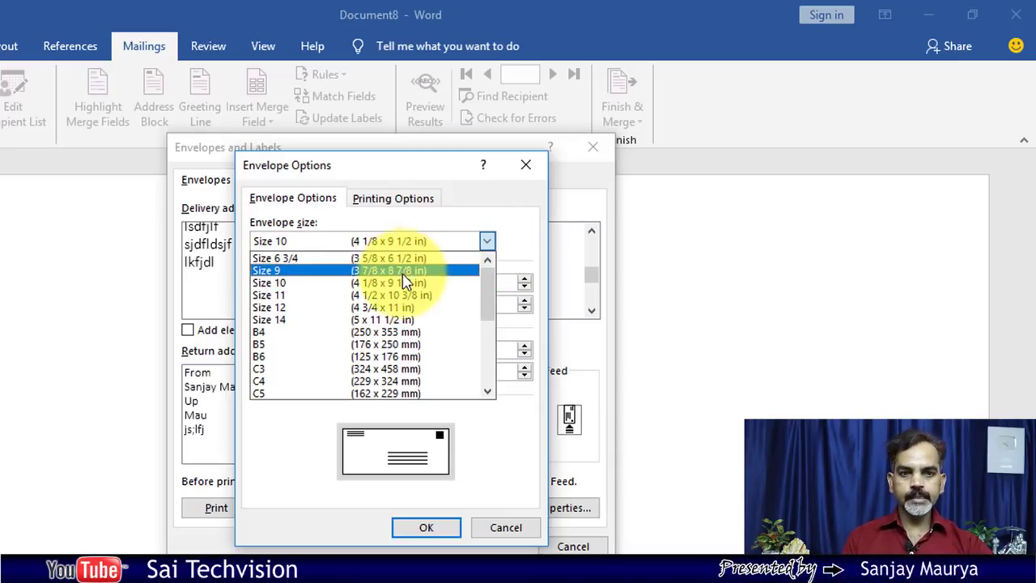
{"action": "left_click", "coordinate": [459, 209]}
{"action": "left_click", "coordinate": [446, 528]}
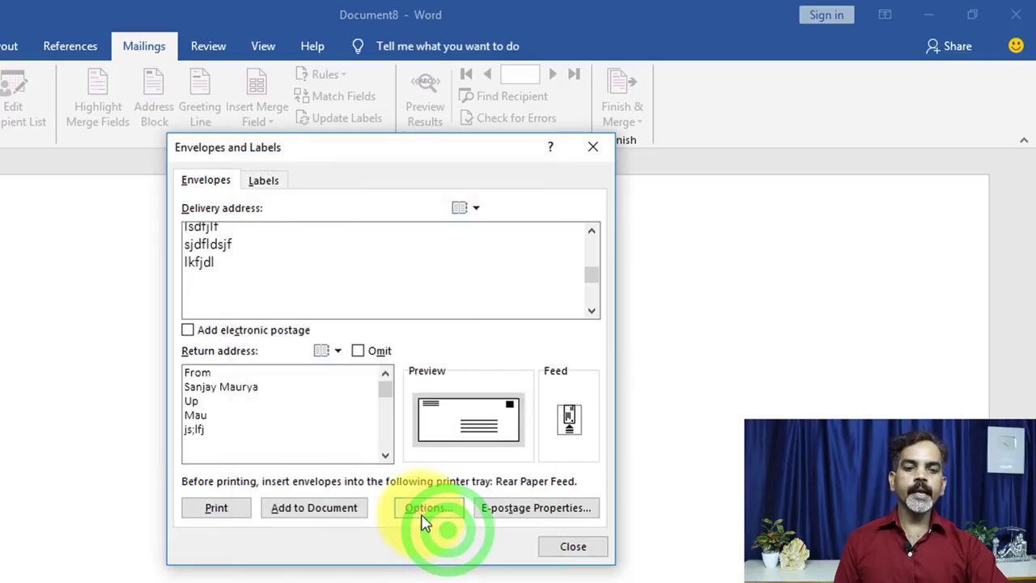
Add the envelope to the document, save the return address as default, then undo it
{"action": "left_click", "coordinate": [329, 512]}
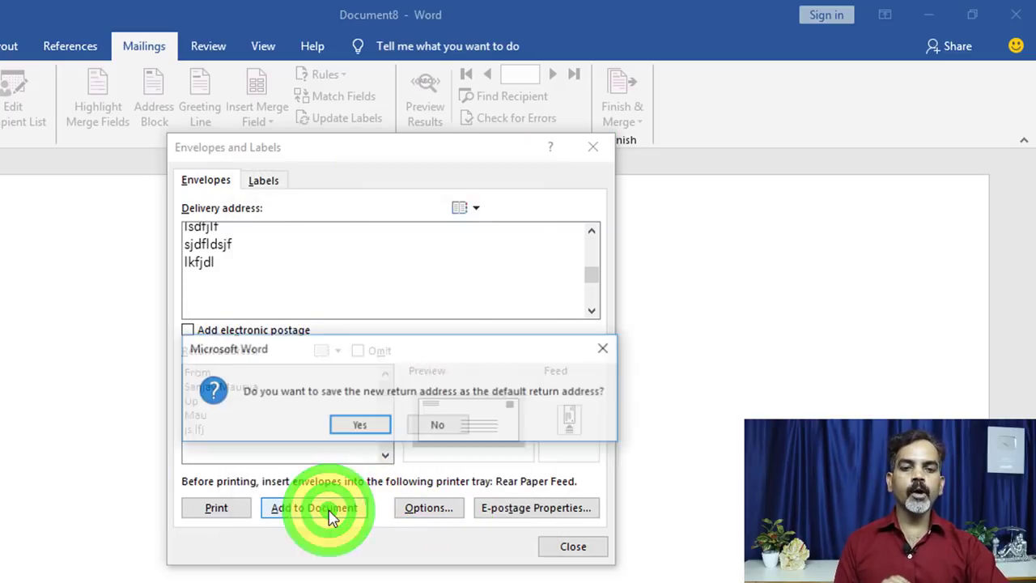
{"action": "left_click", "coordinate": [356, 425]}
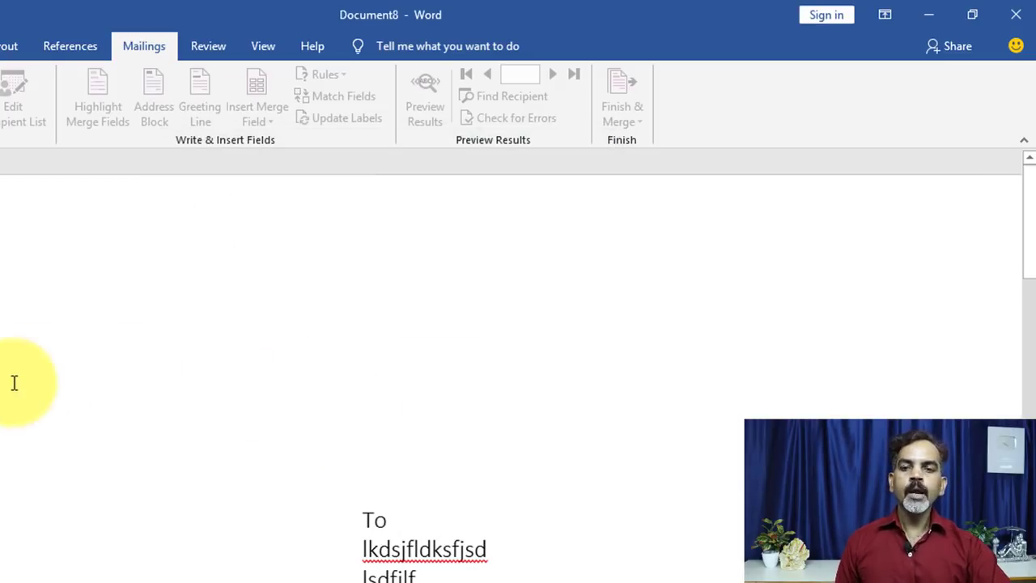
{"action": "scroll", "coordinate": [526, 474], "scroll_direction": "down", "scroll_amount": 3}
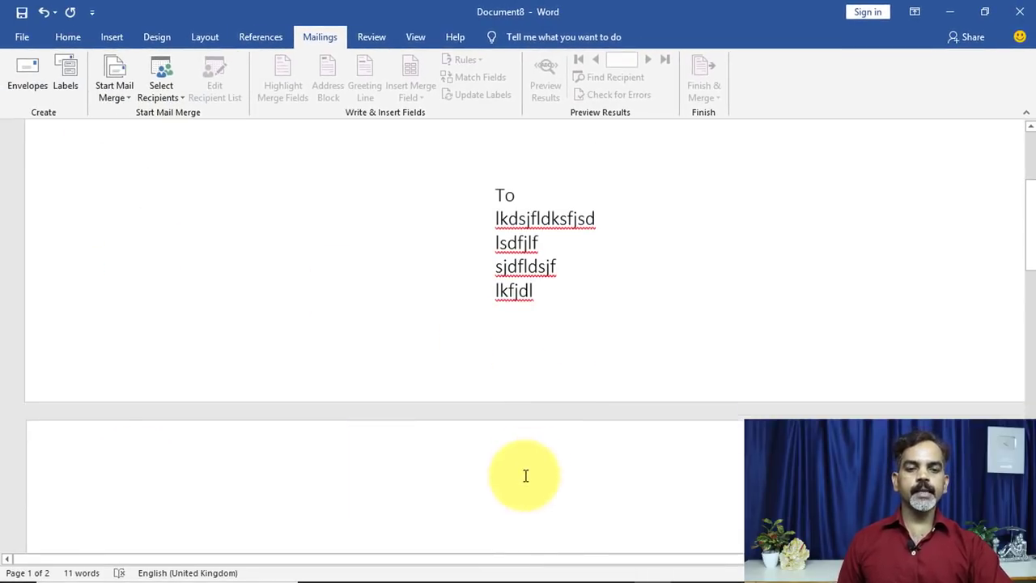
{"action": "scroll", "coordinate": [523, 465], "scroll_direction": "up", "scroll_amount": 2}
{"action": "scroll", "coordinate": [522, 464], "scroll_direction": "up", "scroll_amount": 1}
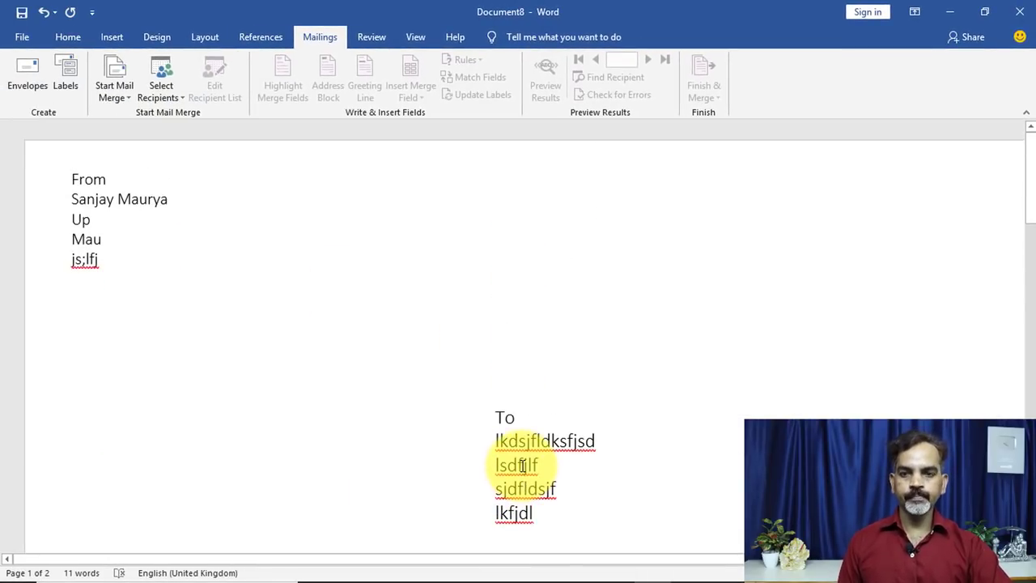
{"action": "key", "text": "ctrl+z"}
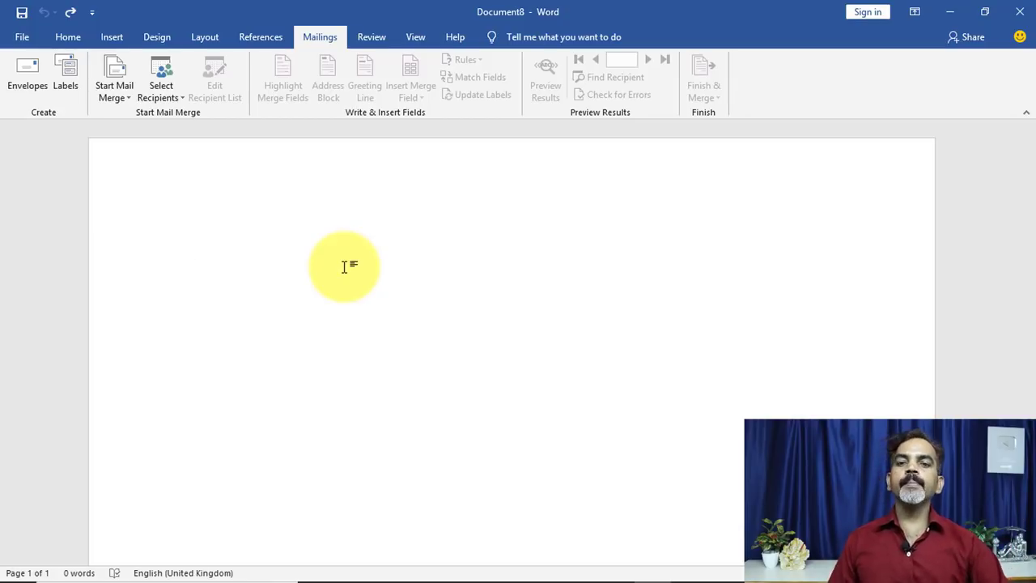
Launch the Step-by-Step Mail Merge Wizard with Envelopes as the document type
{"action": "left_click", "coordinate": [126, 99]}
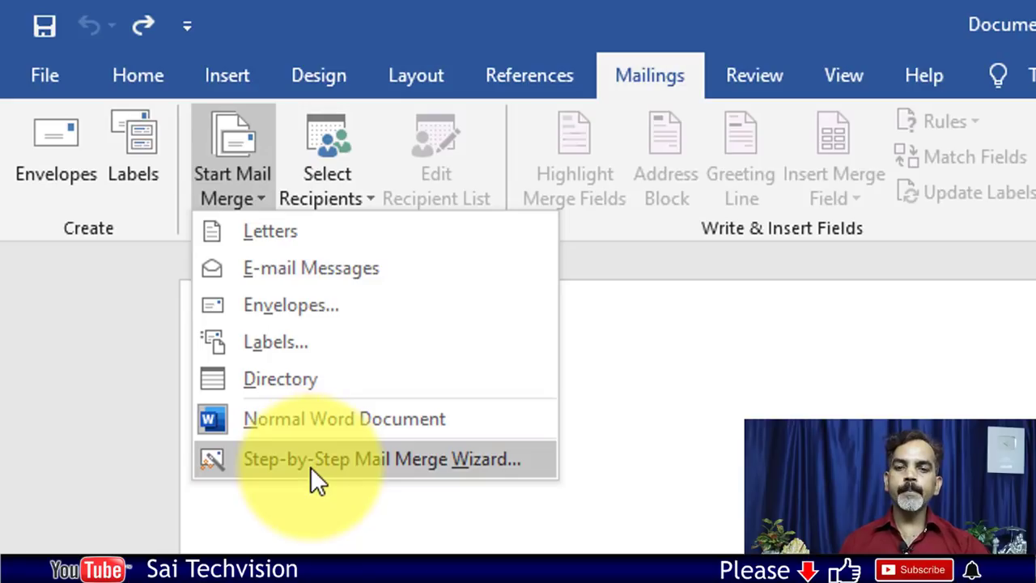
{"action": "left_click", "coordinate": [384, 466]}
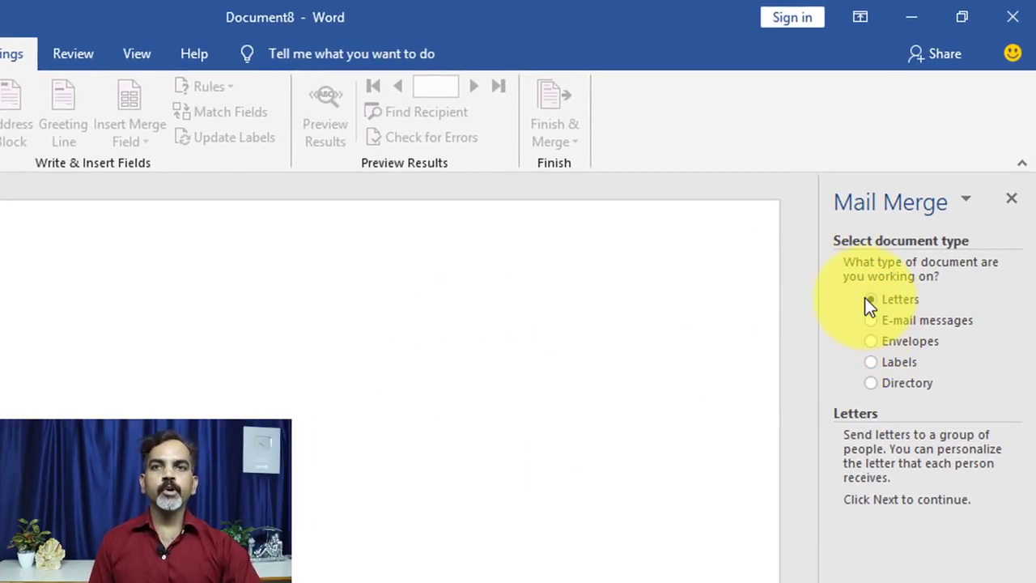
{"action": "left_click", "coordinate": [891, 344]}
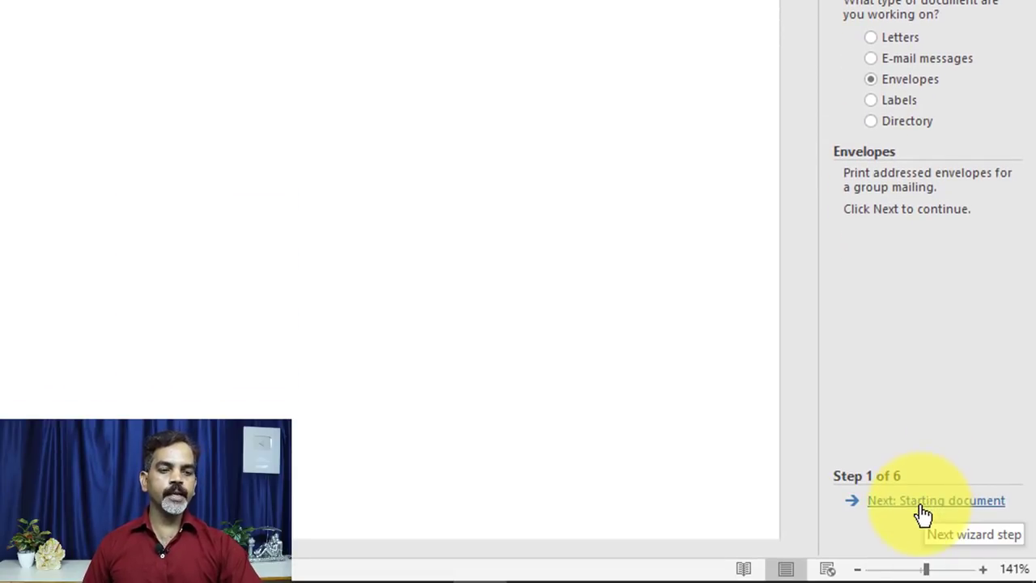
{"action": "left_click", "coordinate": [920, 507]}
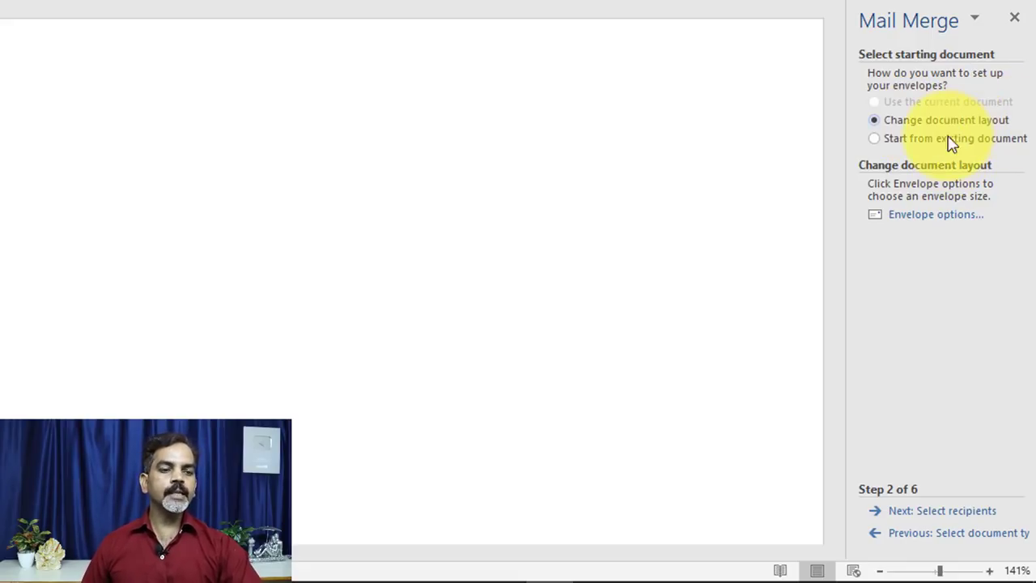
Lay out the current document as a Size 10 envelope
{"action": "left_click", "coordinate": [929, 220]}
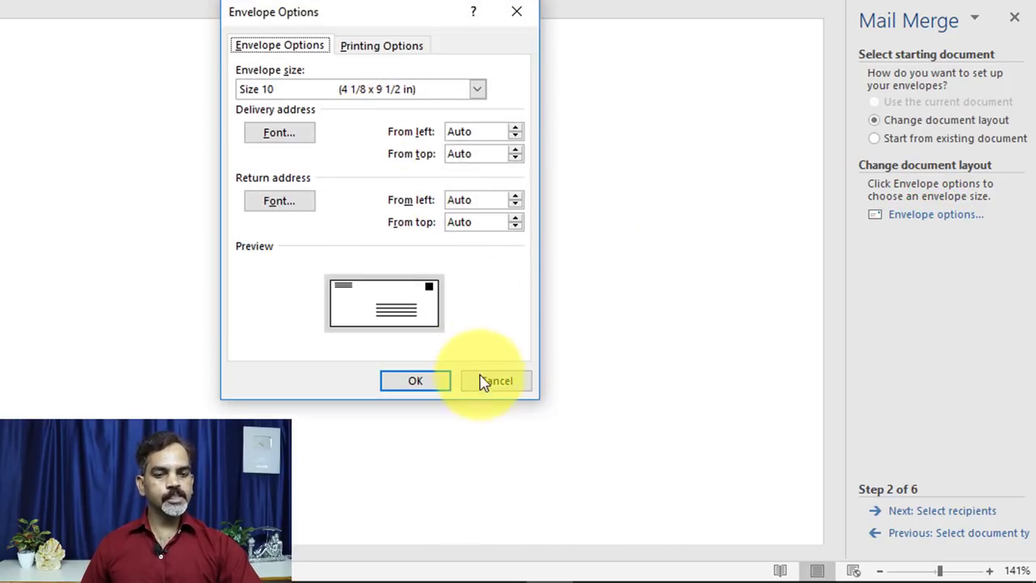
{"action": "left_click", "coordinate": [485, 380]}
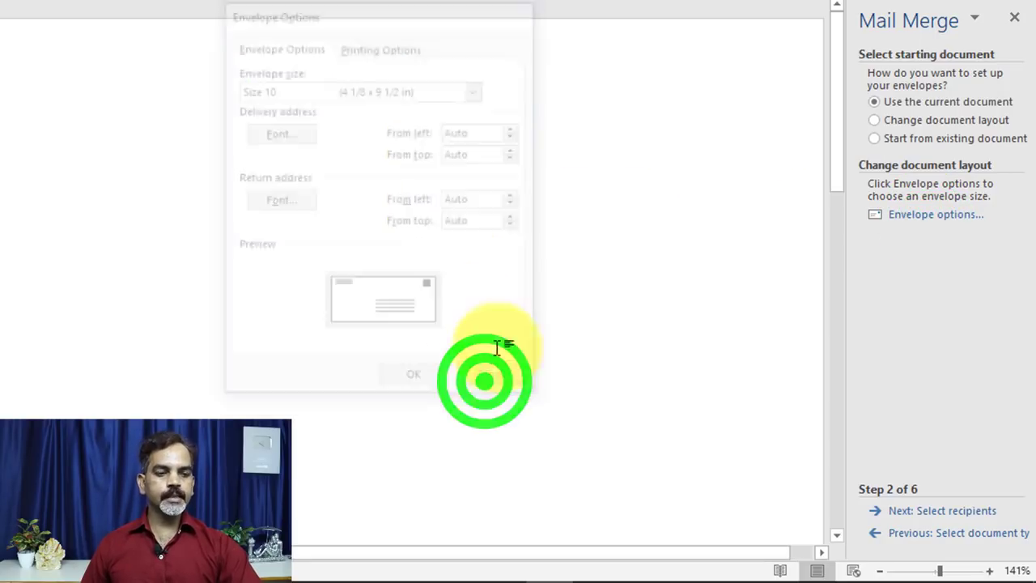
{"action": "left_click", "coordinate": [925, 520]}
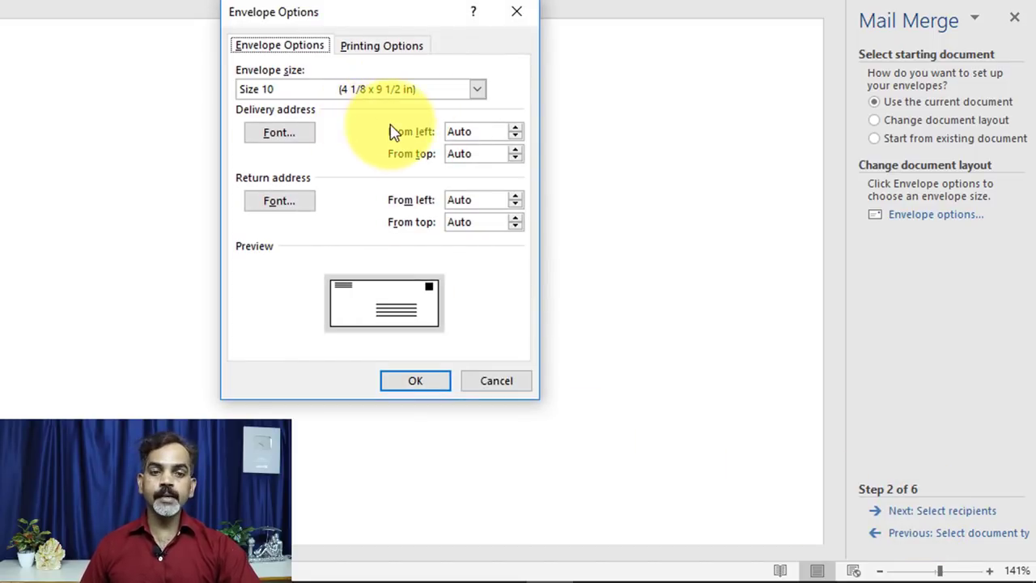
{"action": "left_click", "coordinate": [478, 89]}
{"action": "left_click", "coordinate": [479, 89]}
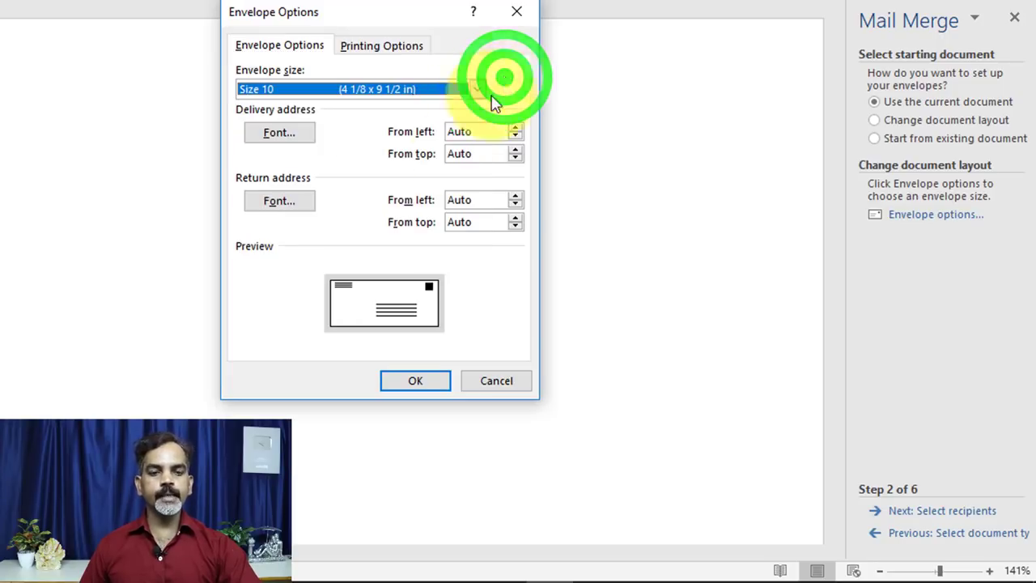
{"action": "left_click", "coordinate": [421, 386]}
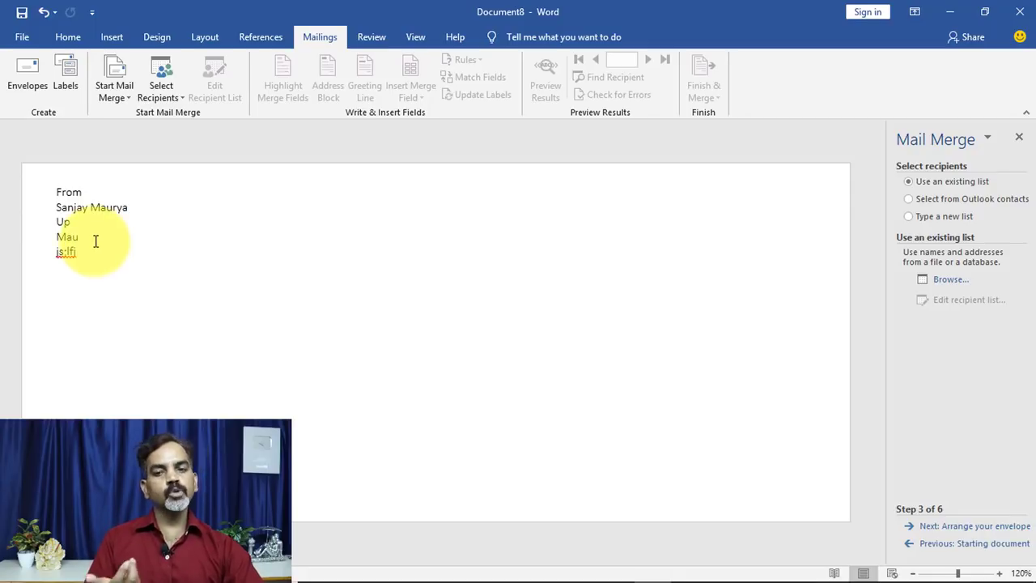
Use the existing Contect database as the recipient list, accepting all five contacts
{"action": "left_click", "coordinate": [458, 378]}
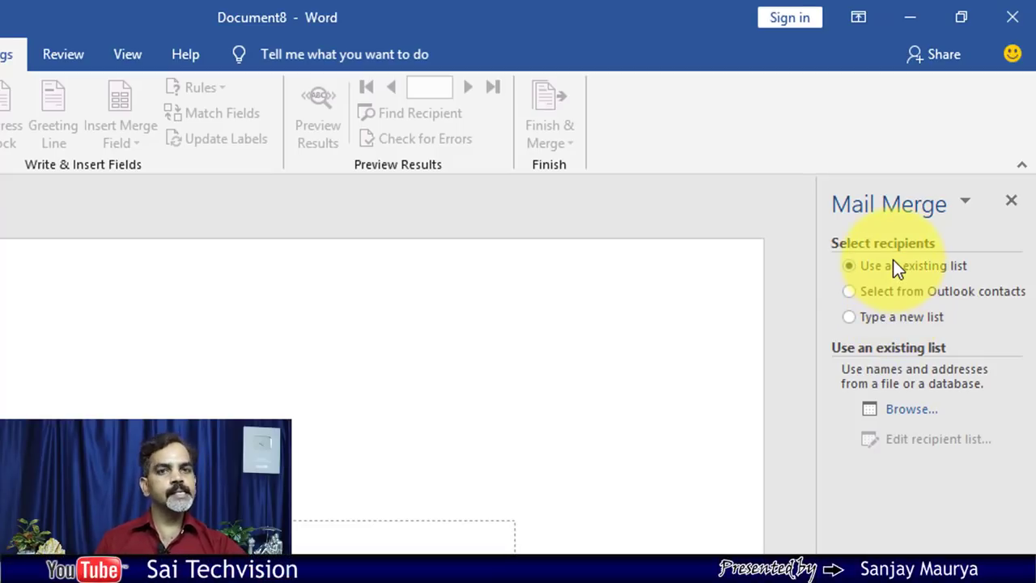
{"action": "left_click", "coordinate": [909, 414]}
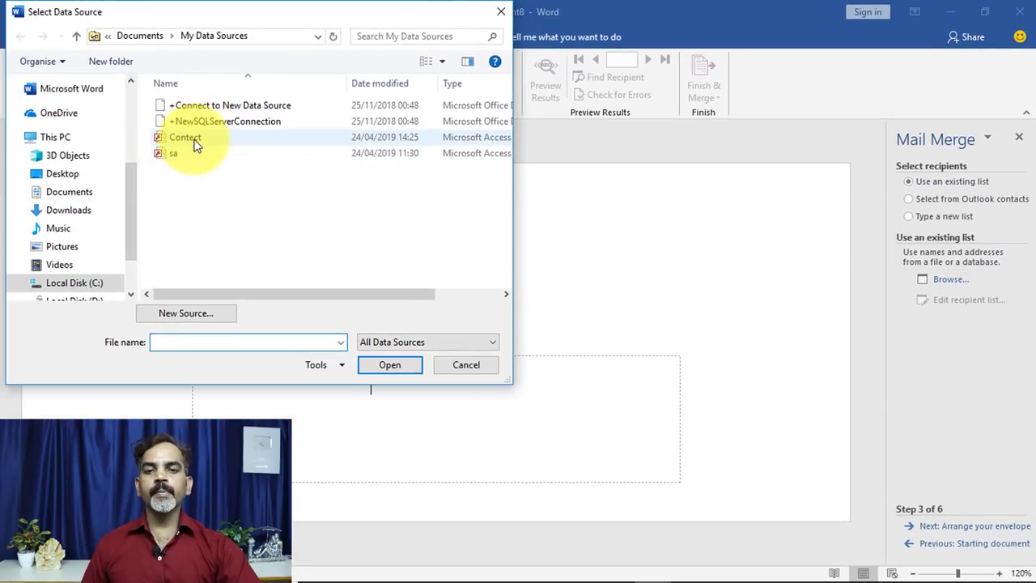
{"action": "left_click", "coordinate": [195, 142]}
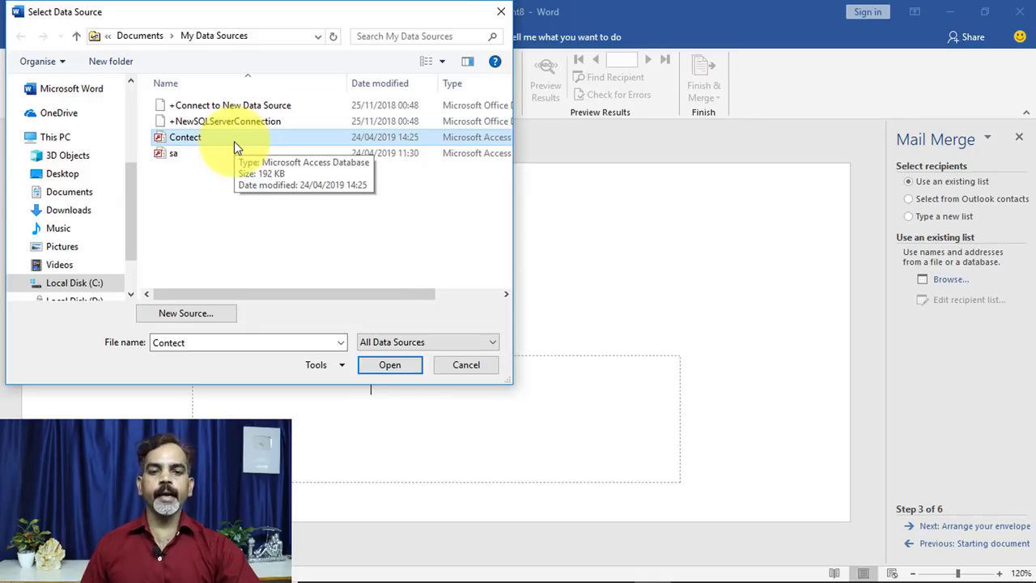
{"action": "left_click", "coordinate": [385, 366]}
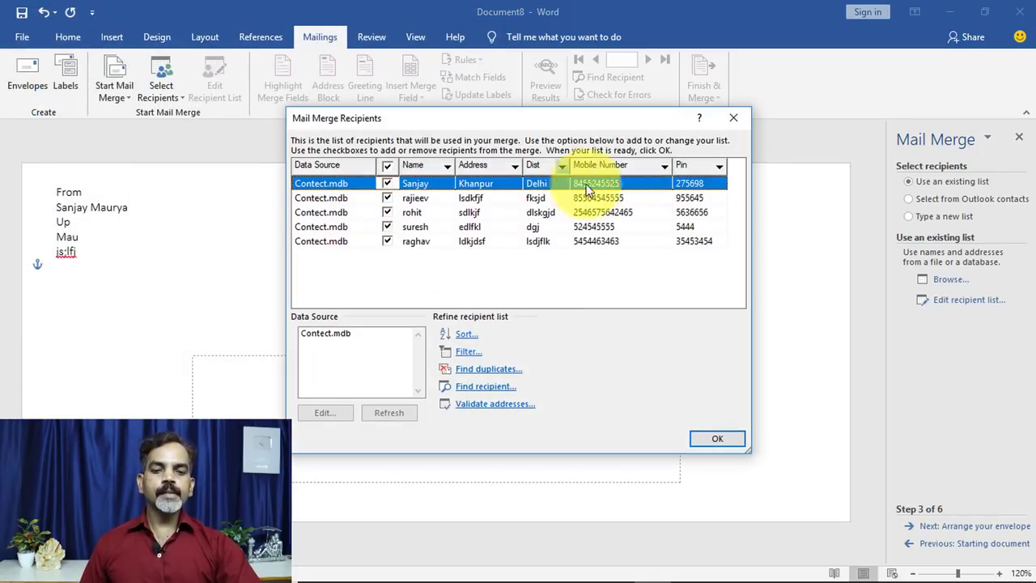
{"action": "left_click", "coordinate": [715, 438]}
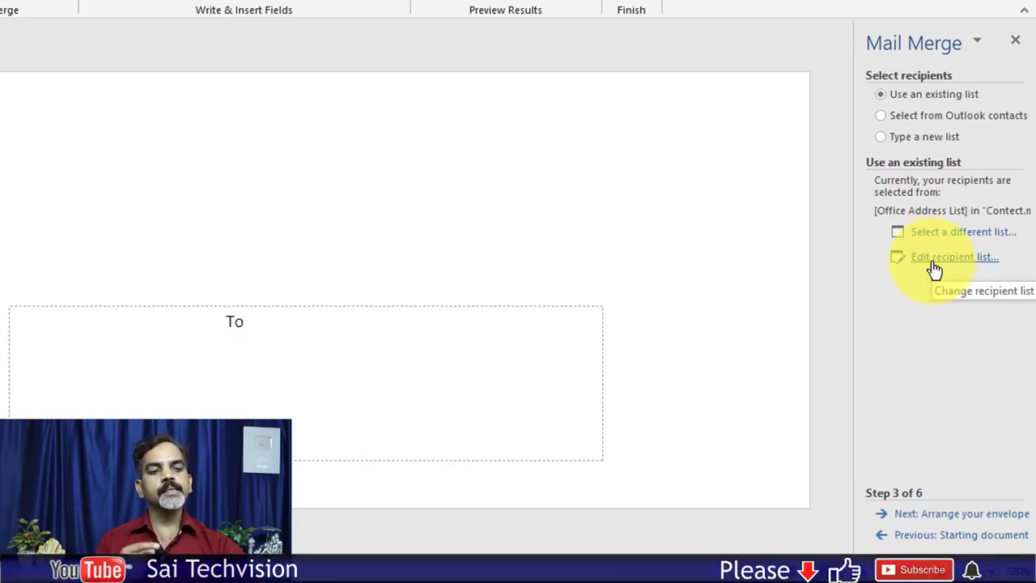
Insert the Name and Address merge fields on separate lines below 'To'
{"action": "left_click", "coordinate": [952, 527]}
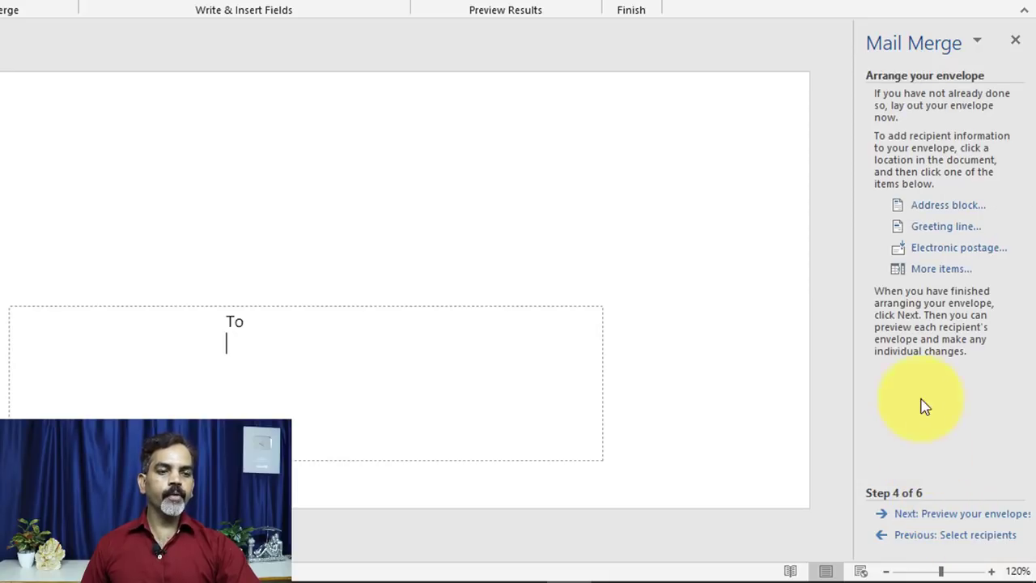
{"action": "left_click", "coordinate": [292, 335]}
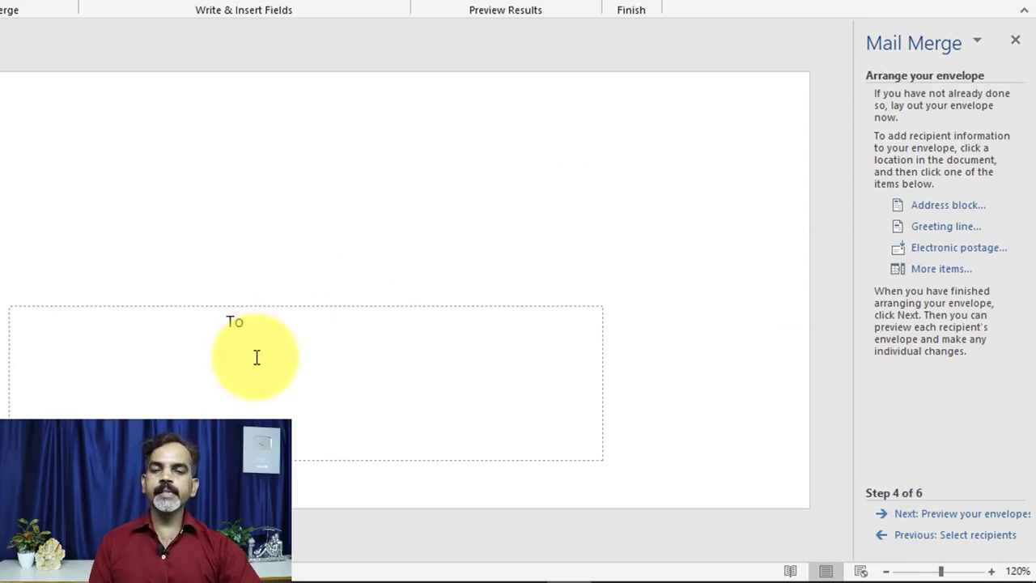
{"action": "left_click", "coordinate": [939, 271]}
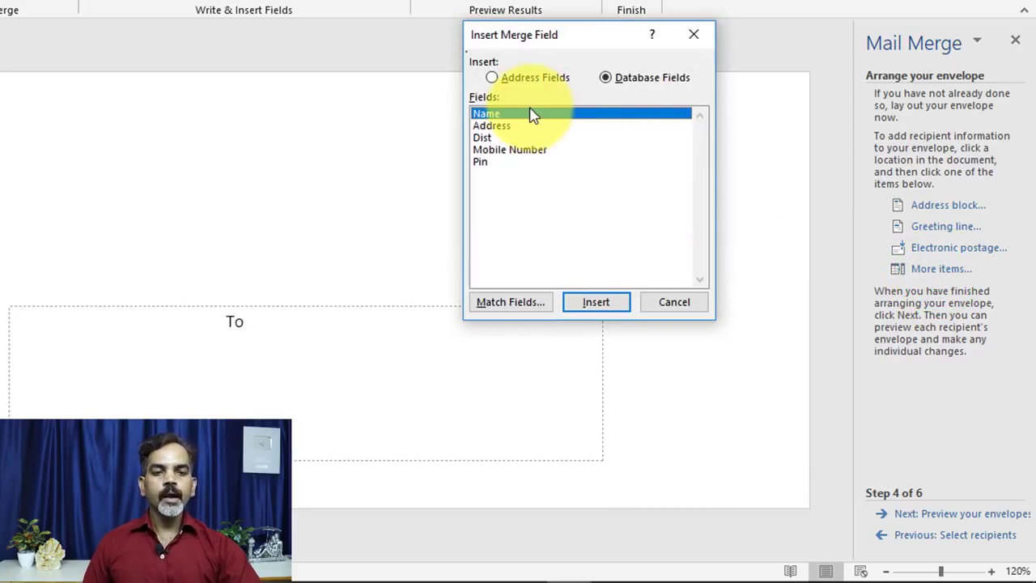
{"action": "left_click", "coordinate": [602, 304]}
{"action": "left_click", "coordinate": [675, 304]}
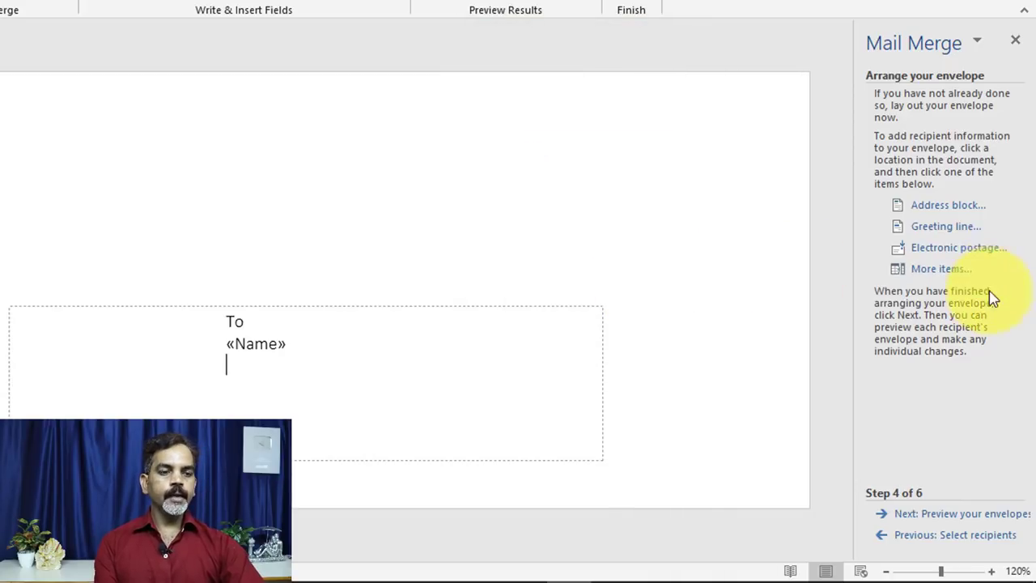
{"action": "left_click", "coordinate": [943, 270]}
{"action": "left_click", "coordinate": [510, 126]}
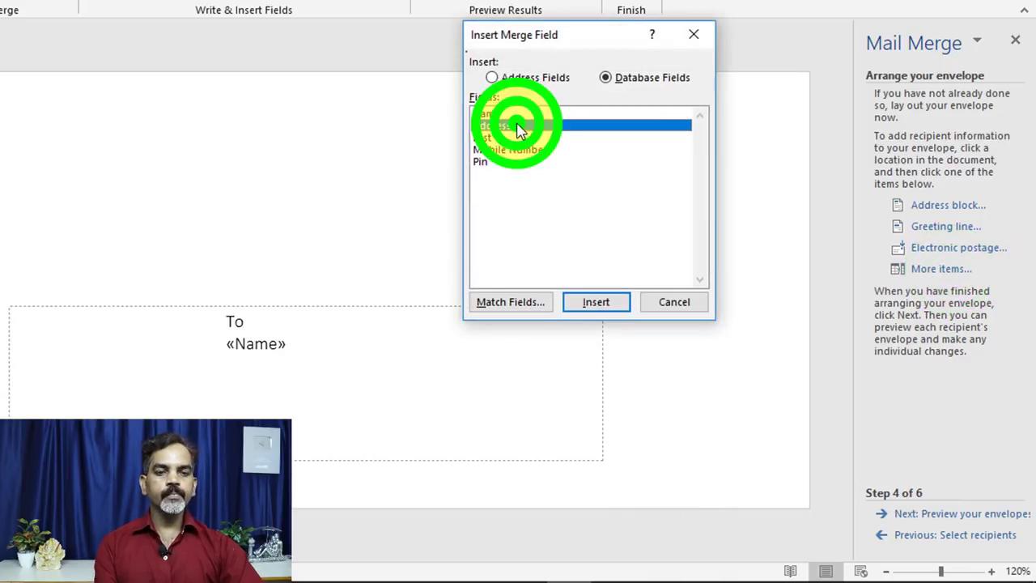
{"action": "left_click", "coordinate": [607, 303]}
{"action": "left_click", "coordinate": [677, 303]}
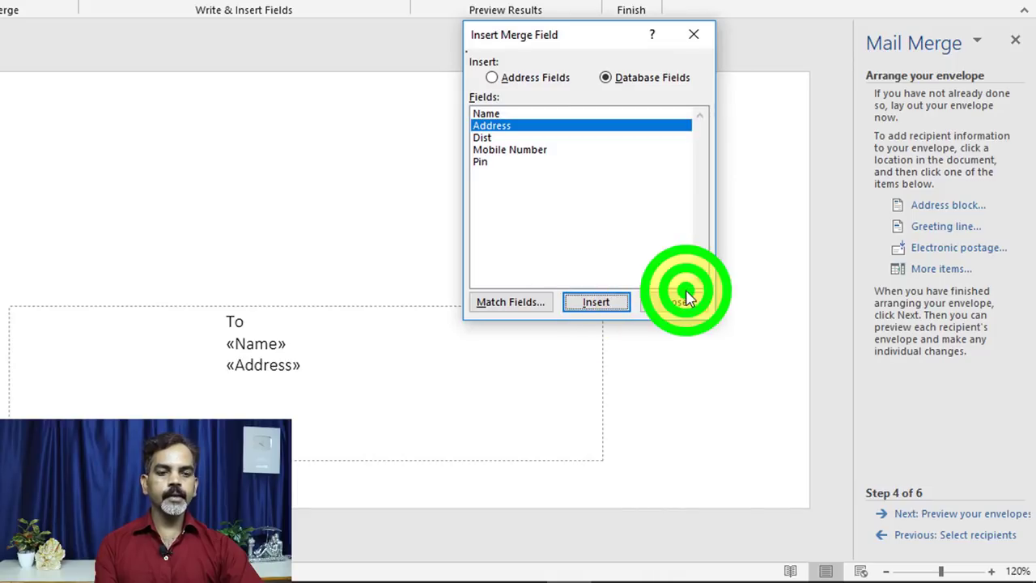
Add the Dist, Mobile Number and Pin merge fields on the following lines
{"action": "left_click", "coordinate": [949, 269]}
{"action": "left_click", "coordinate": [494, 138]}
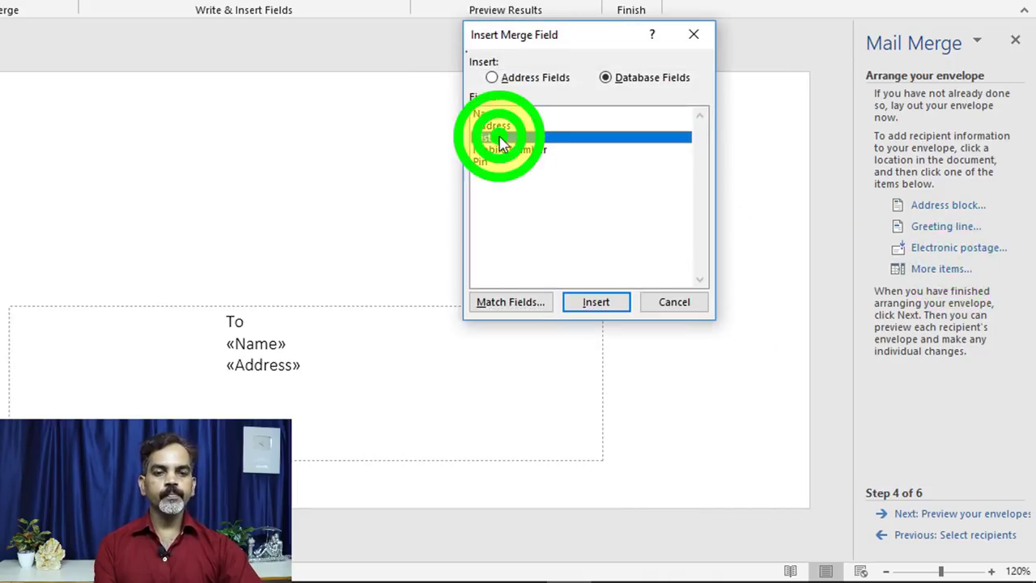
{"action": "left_click", "coordinate": [604, 309]}
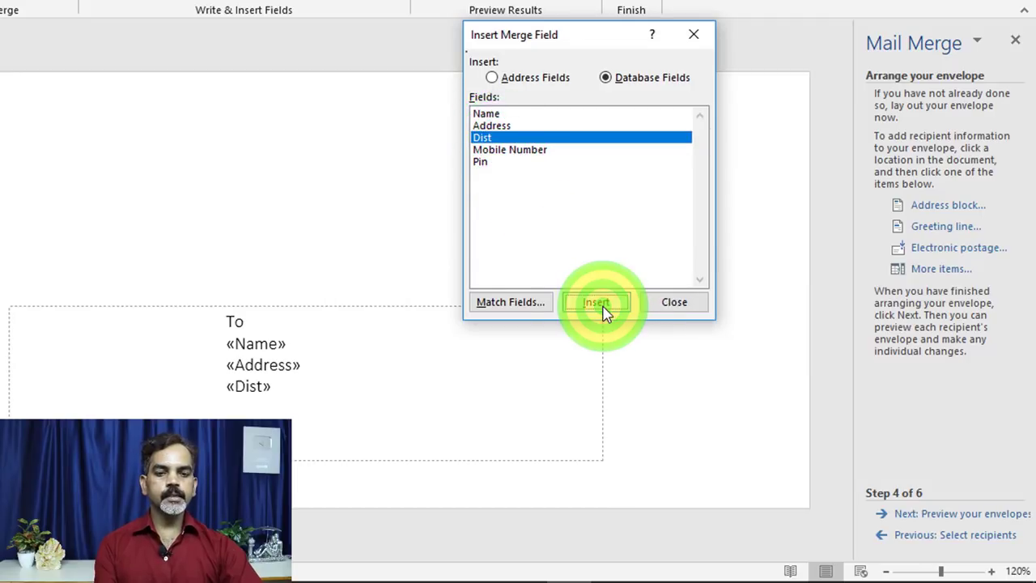
{"action": "left_click", "coordinate": [669, 304]}
{"action": "left_click", "coordinate": [943, 267]}
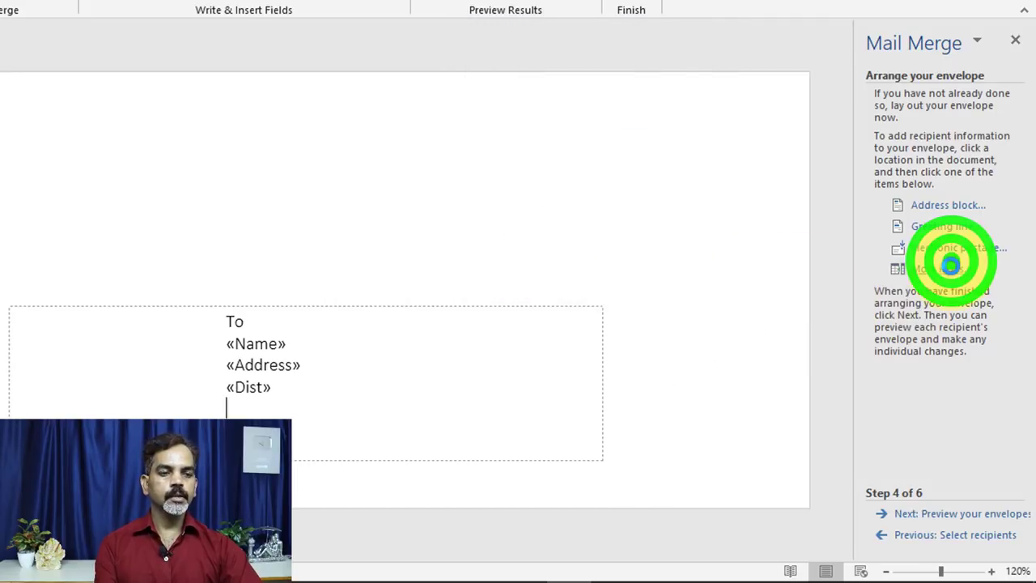
{"action": "left_click", "coordinate": [495, 153]}
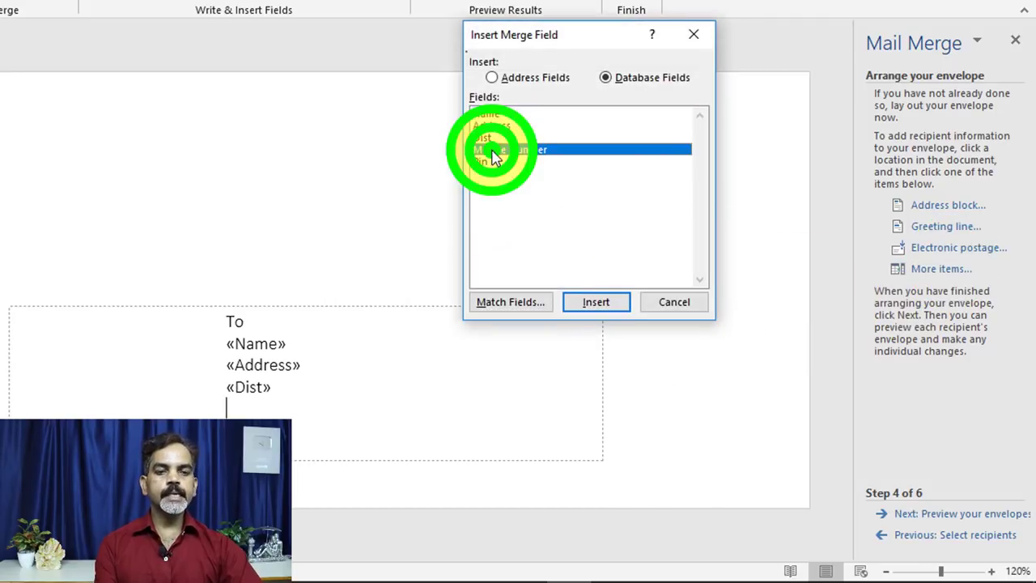
{"action": "left_click", "coordinate": [613, 314]}
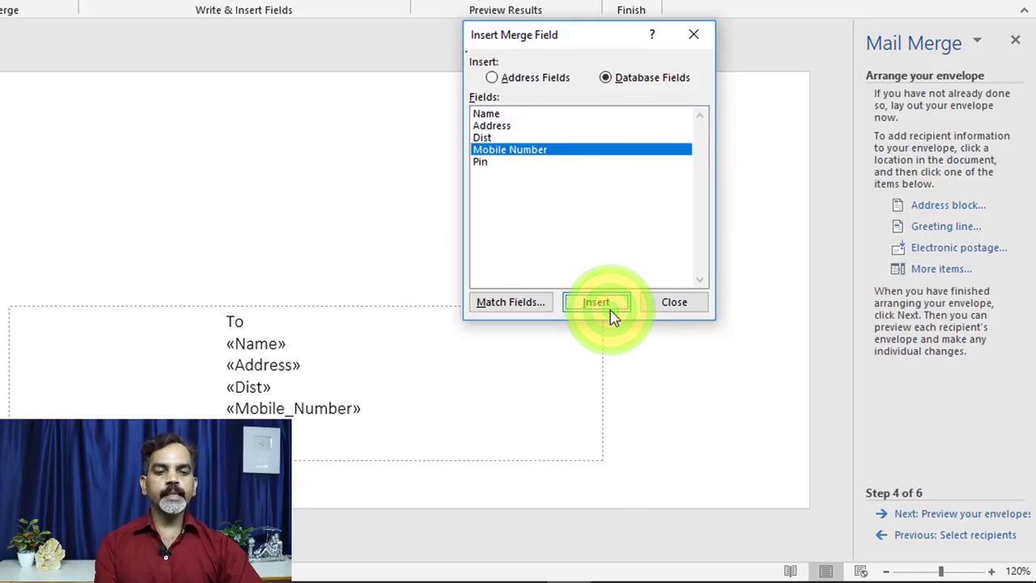
{"action": "left_click", "coordinate": [676, 304]}
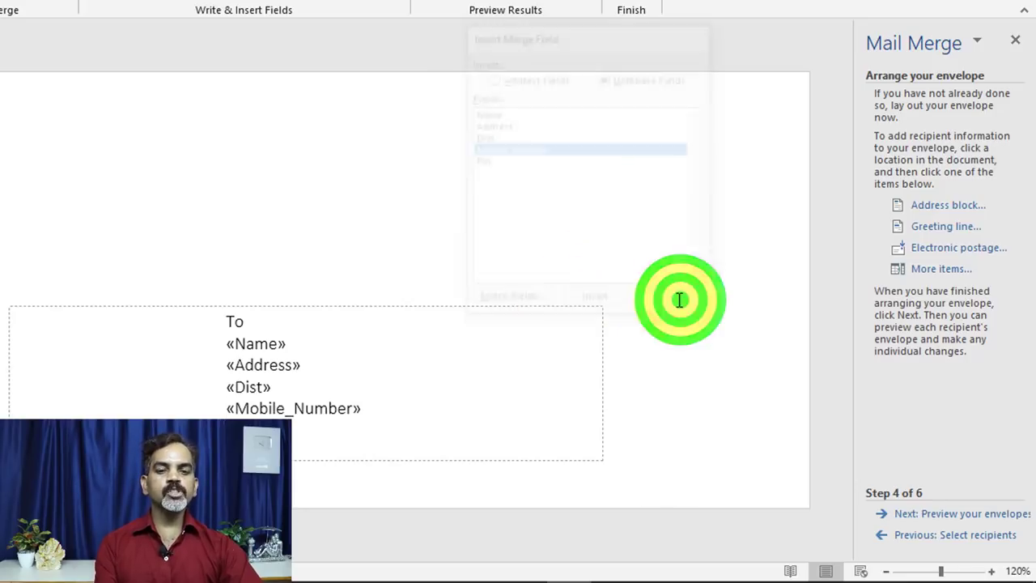
{"action": "left_click", "coordinate": [942, 273]}
{"action": "left_click", "coordinate": [486, 162]}
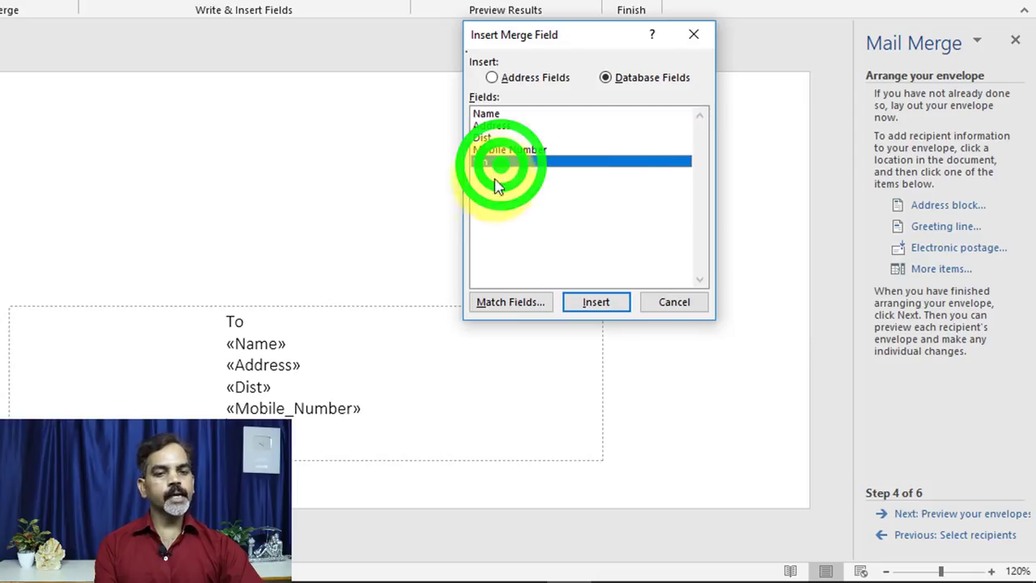
{"action": "left_click", "coordinate": [625, 309]}
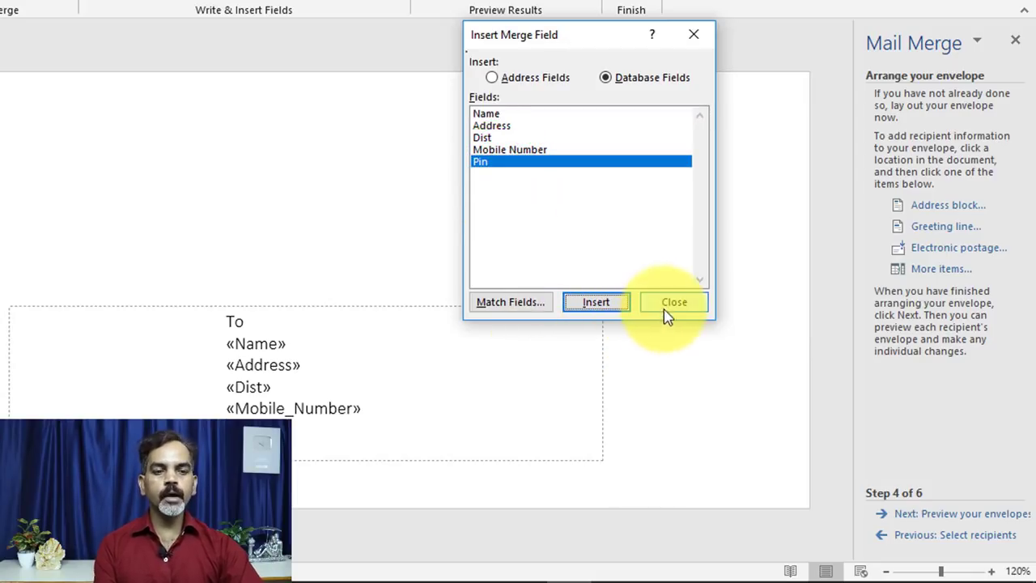
{"action": "left_click", "coordinate": [664, 306]}
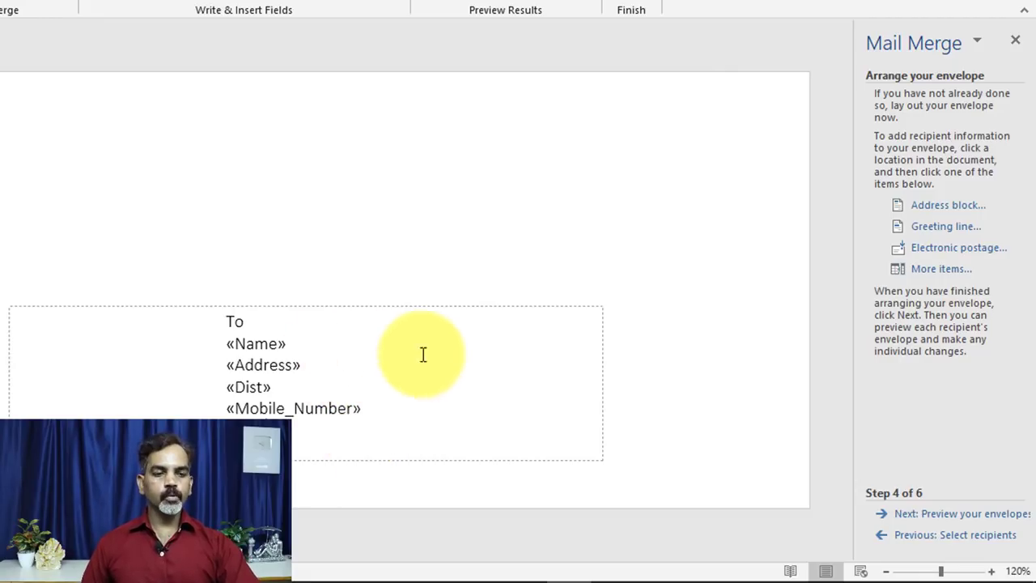
Preview the merged envelopes, paging through recipients and ending on recipient 4
{"action": "left_click", "coordinate": [928, 515]}
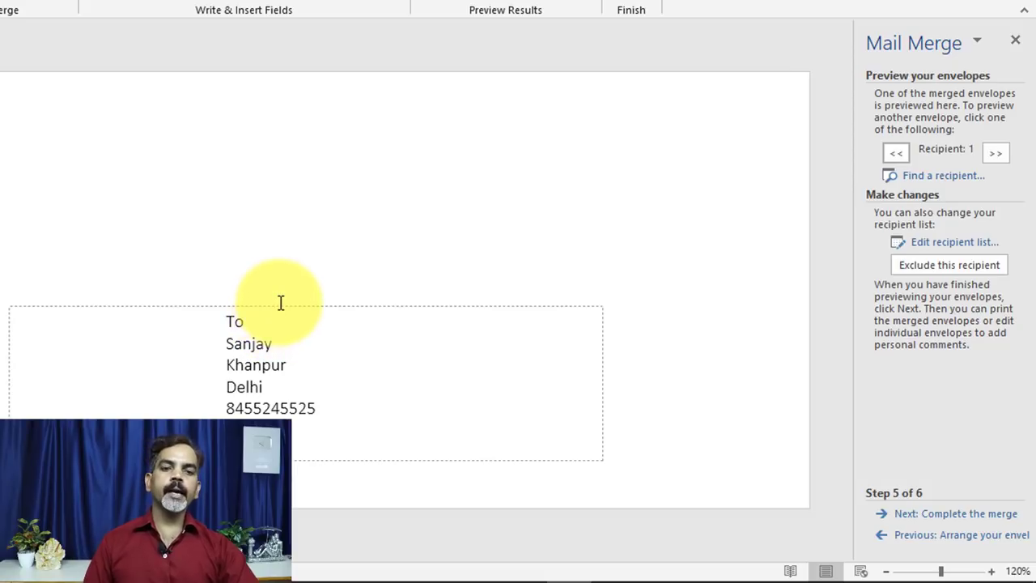
{"action": "left_click", "coordinate": [997, 154]}
{"action": "left_click", "coordinate": [998, 154]}
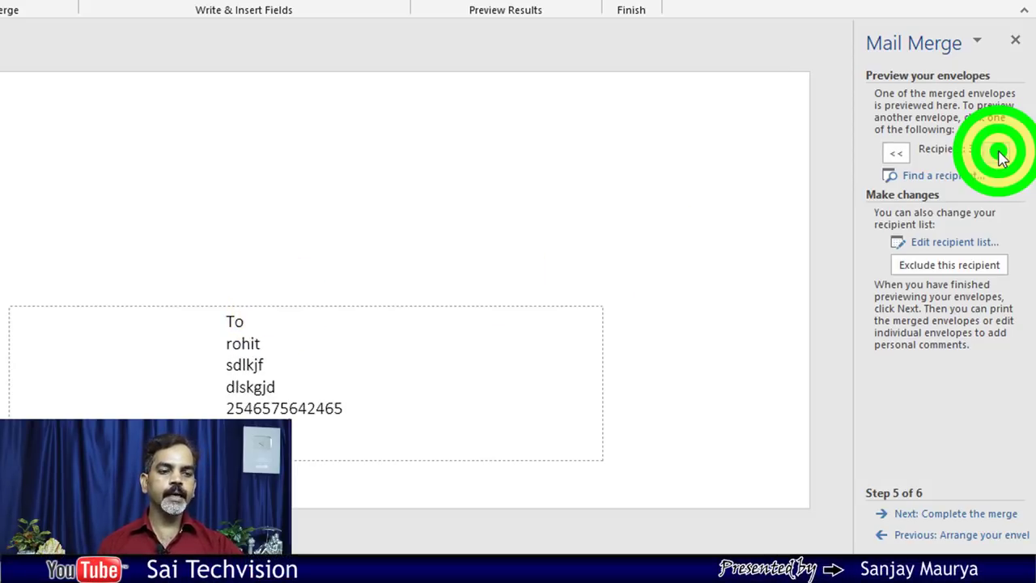
{"action": "left_click", "coordinate": [997, 154]}
{"action": "left_click", "coordinate": [997, 154]}
{"action": "left_click", "coordinate": [897, 153]}
{"action": "left_click", "coordinate": [897, 153]}
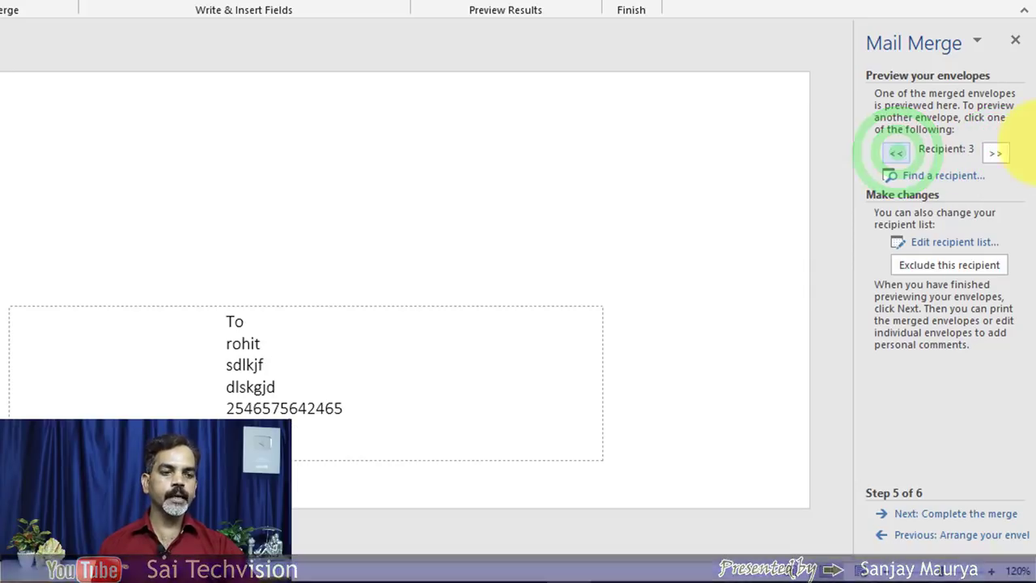
{"action": "left_click", "coordinate": [997, 154]}
{"action": "left_click", "coordinate": [998, 154]}
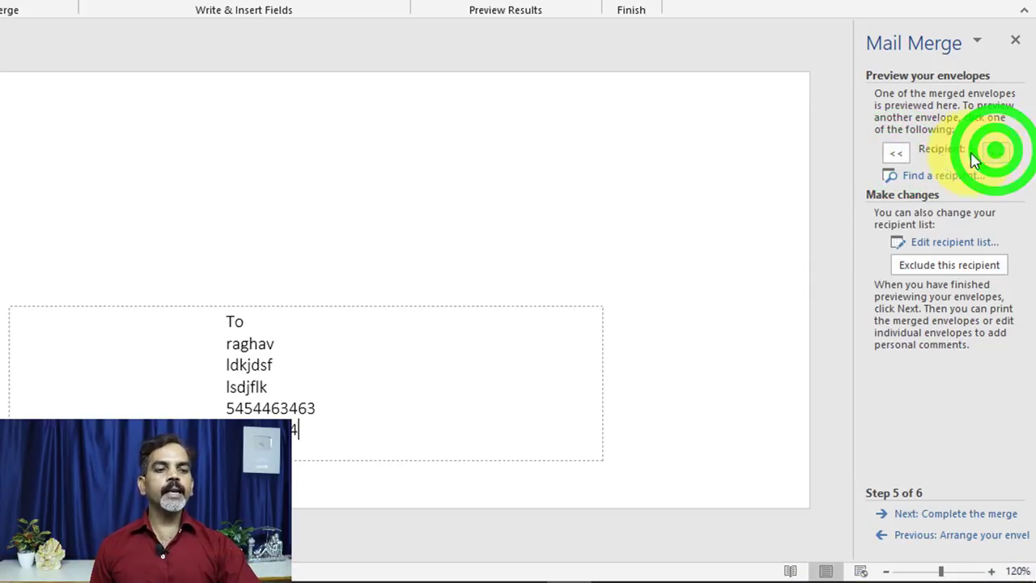
{"action": "left_click", "coordinate": [897, 153]}
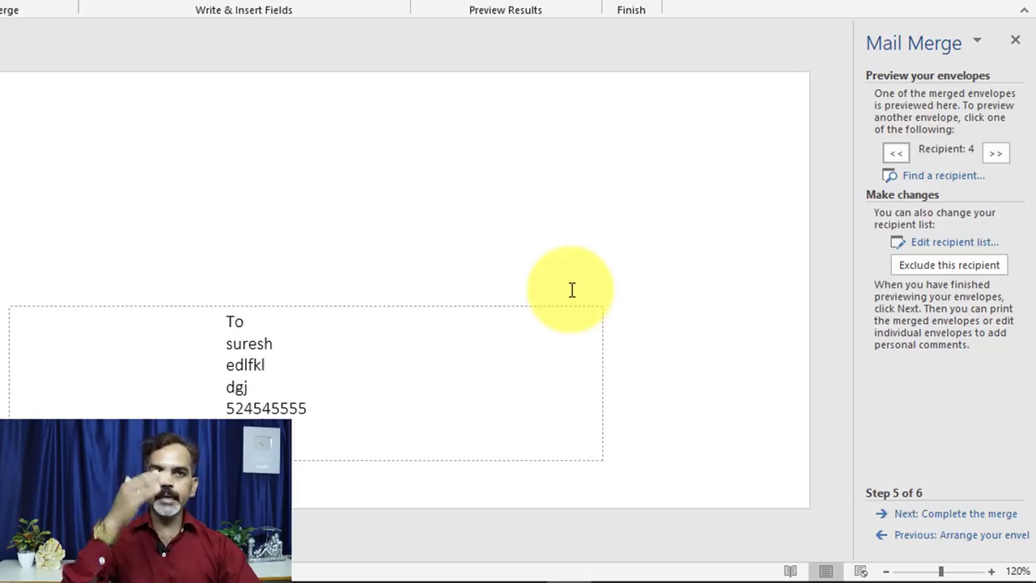
Complete the merge by editing individual envelopes for all records in a new document
{"action": "left_click", "coordinate": [947, 514]}
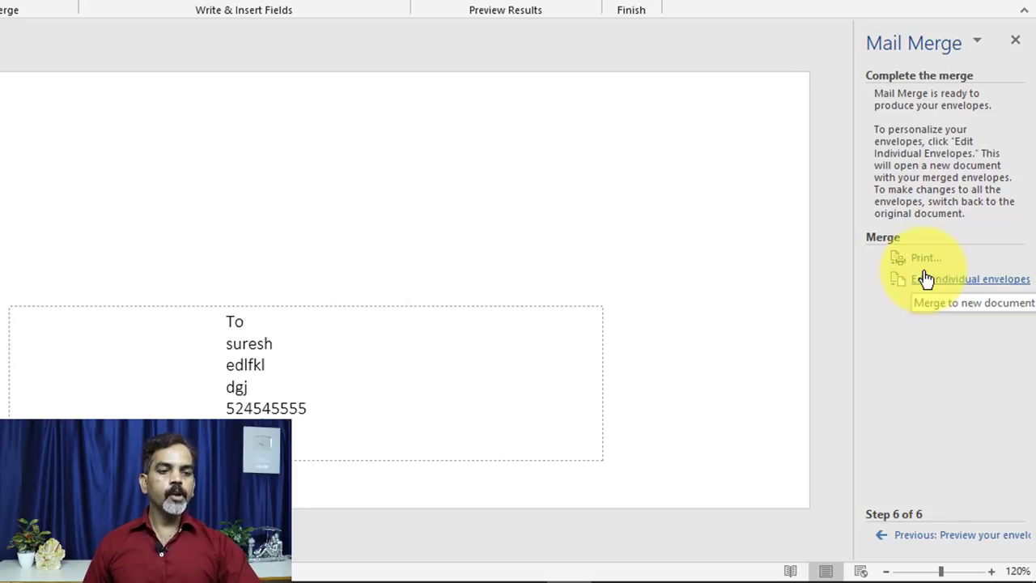
{"action": "left_click", "coordinate": [926, 280]}
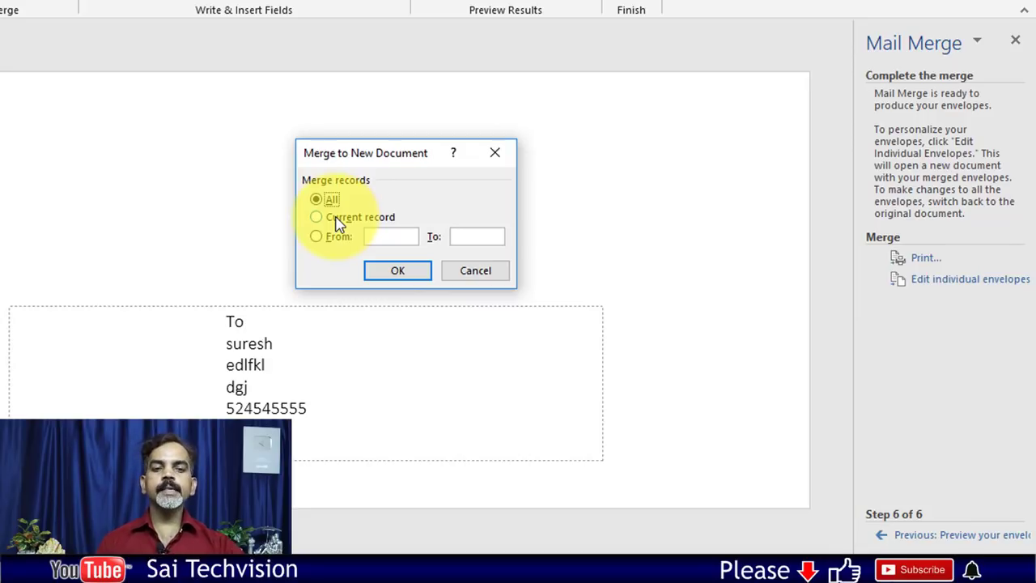
{"action": "left_click", "coordinate": [400, 272]}
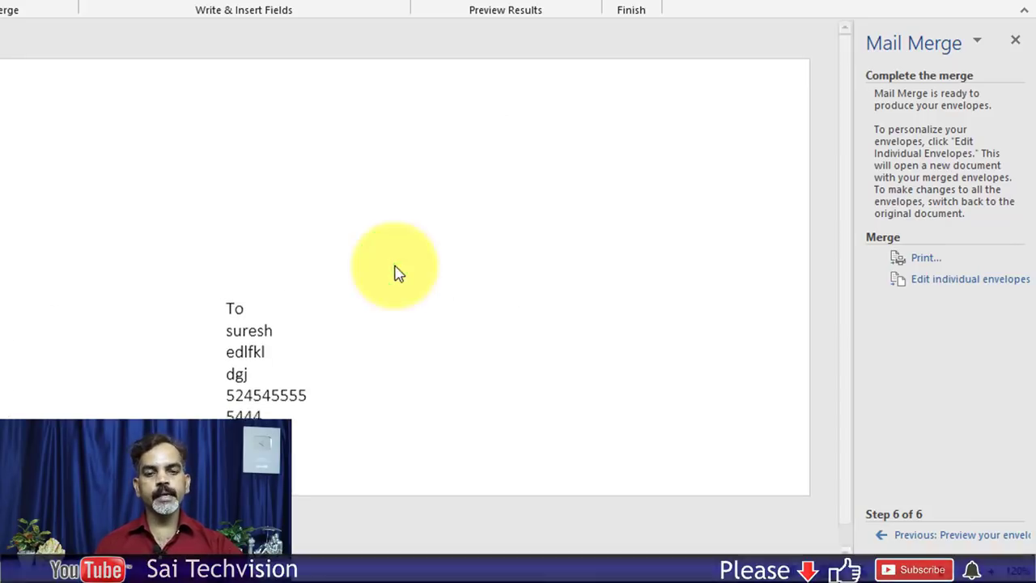
{"action": "scroll", "coordinate": [354, 375], "scroll_direction": "down", "scroll_amount": 5}
{"action": "scroll", "coordinate": [354, 375], "scroll_direction": "down", "scroll_amount": 4}
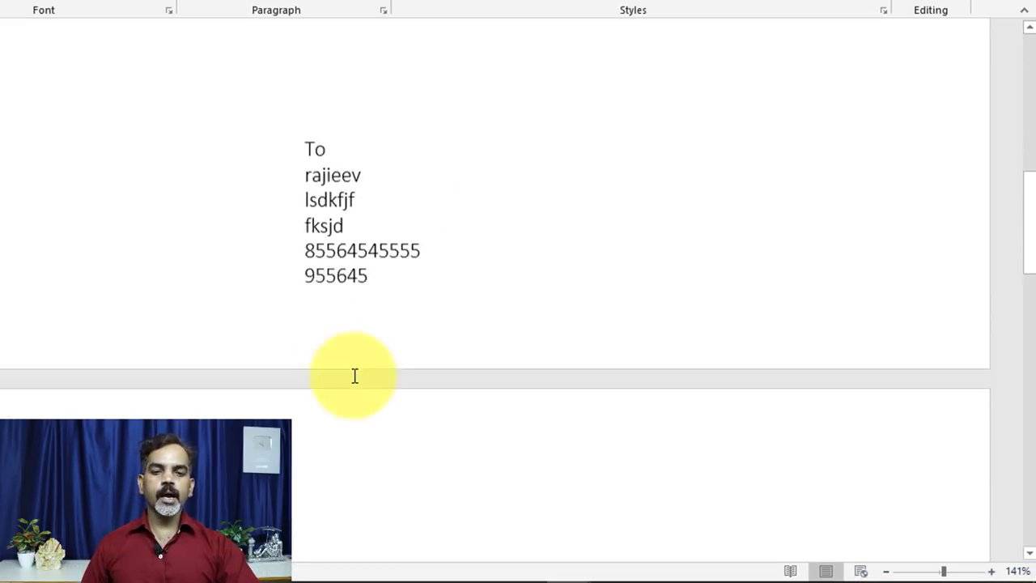
{"action": "scroll", "coordinate": [355, 376], "scroll_direction": "down", "scroll_amount": 4}
{"action": "scroll", "coordinate": [355, 376], "scroll_direction": "down", "scroll_amount": 5}
{"action": "scroll", "coordinate": [476, 411], "scroll_direction": "down", "scroll_amount": 5}
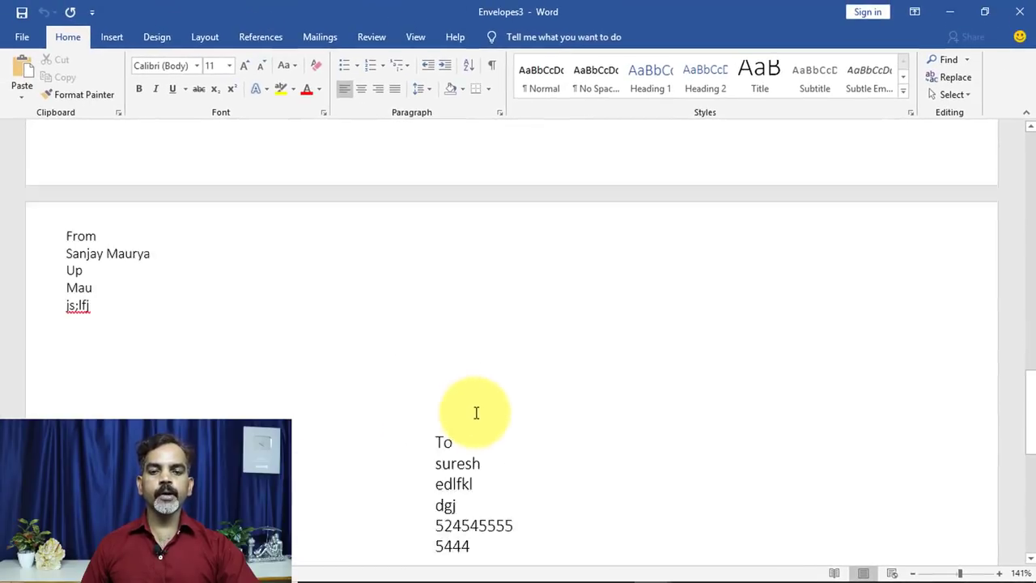
{"action": "scroll", "coordinate": [476, 411], "scroll_direction": "down", "scroll_amount": 3}
{"action": "scroll", "coordinate": [476, 412], "scroll_direction": "down", "scroll_amount": 5}
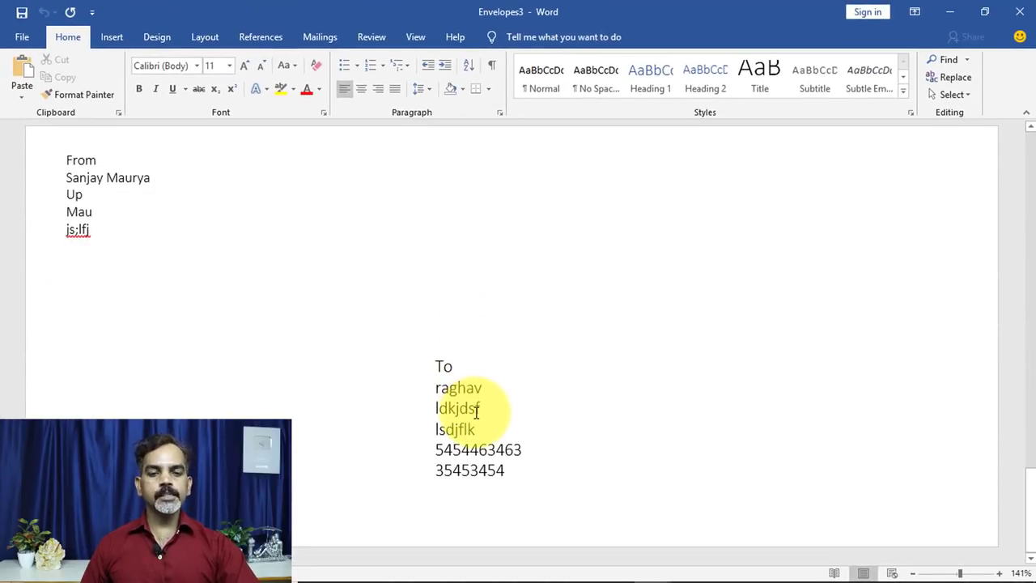
{"action": "scroll", "coordinate": [476, 412], "scroll_direction": "up", "scroll_amount": 3}
{"action": "scroll", "coordinate": [476, 411], "scroll_direction": "up", "scroll_amount": 4}
{"action": "scroll", "coordinate": [476, 411], "scroll_direction": "up", "scroll_amount": 3}
{"action": "scroll", "coordinate": [476, 413], "scroll_direction": "up", "scroll_amount": 3}
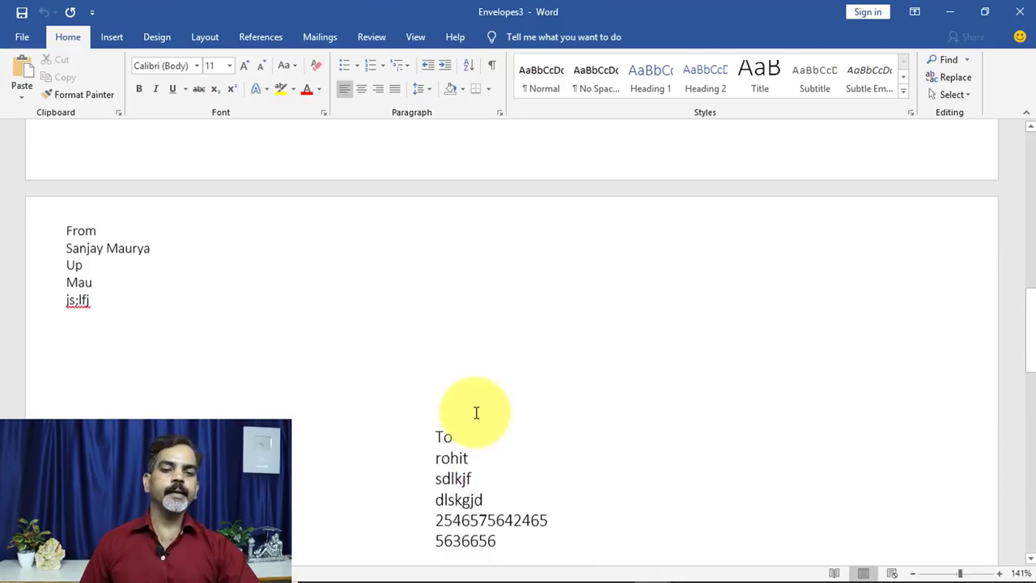
{"action": "scroll", "coordinate": [476, 413], "scroll_direction": "up", "scroll_amount": 4}
{"action": "scroll", "coordinate": [476, 413], "scroll_direction": "up", "scroll_amount": 4}
{"action": "scroll", "coordinate": [476, 413], "scroll_direction": "up", "scroll_amount": 2}
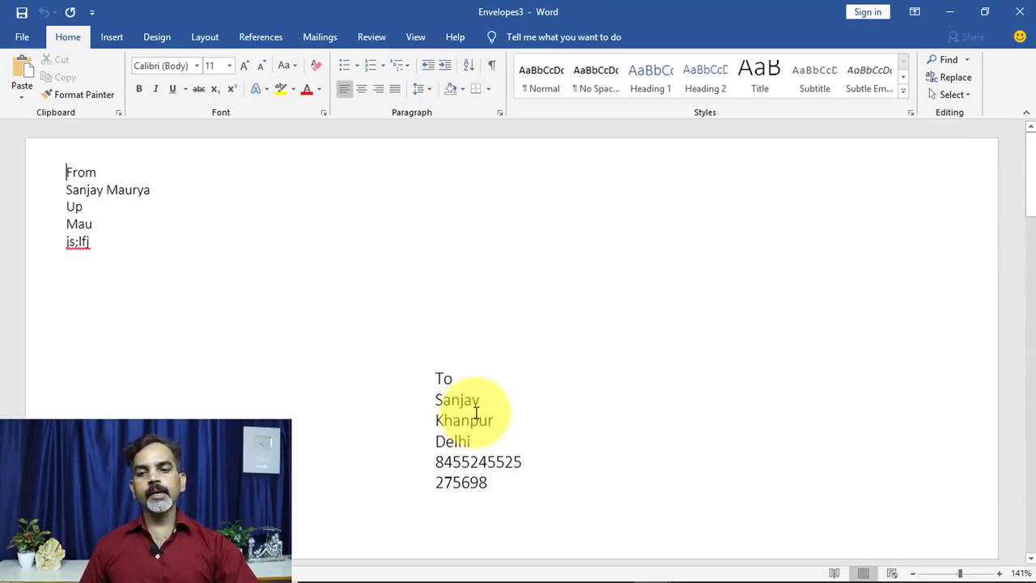
{"action": "scroll", "coordinate": [476, 413], "scroll_direction": "down", "scroll_amount": 3}
{"action": "scroll", "coordinate": [476, 388], "scroll_direction": "up", "scroll_amount": 1}
{"action": "left_click", "coordinate": [482, 272]}
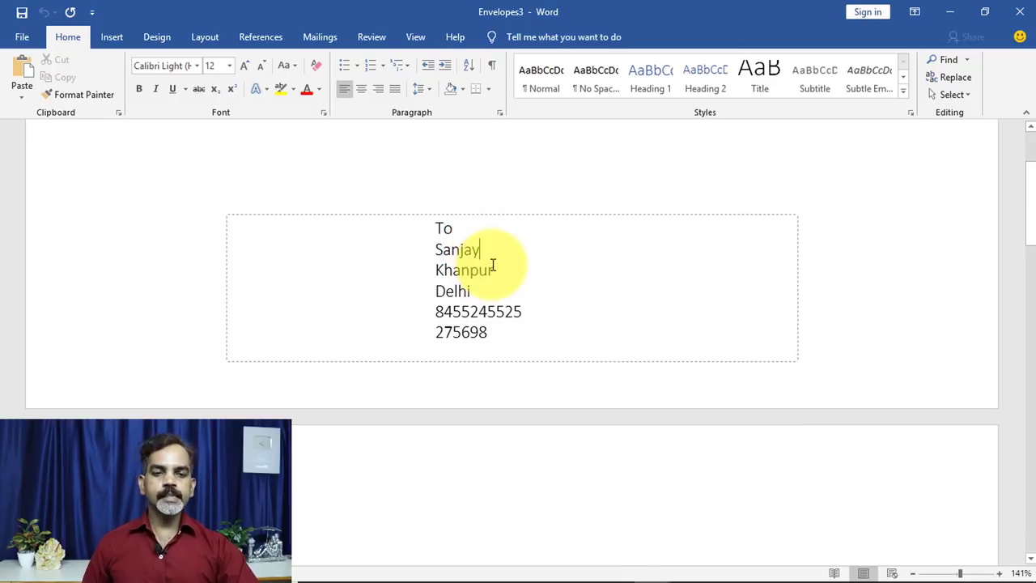
{"action": "scroll", "coordinate": [446, 430], "scroll_direction": "down", "scroll_amount": 3}
{"action": "scroll", "coordinate": [446, 431], "scroll_direction": "down", "scroll_amount": 3}
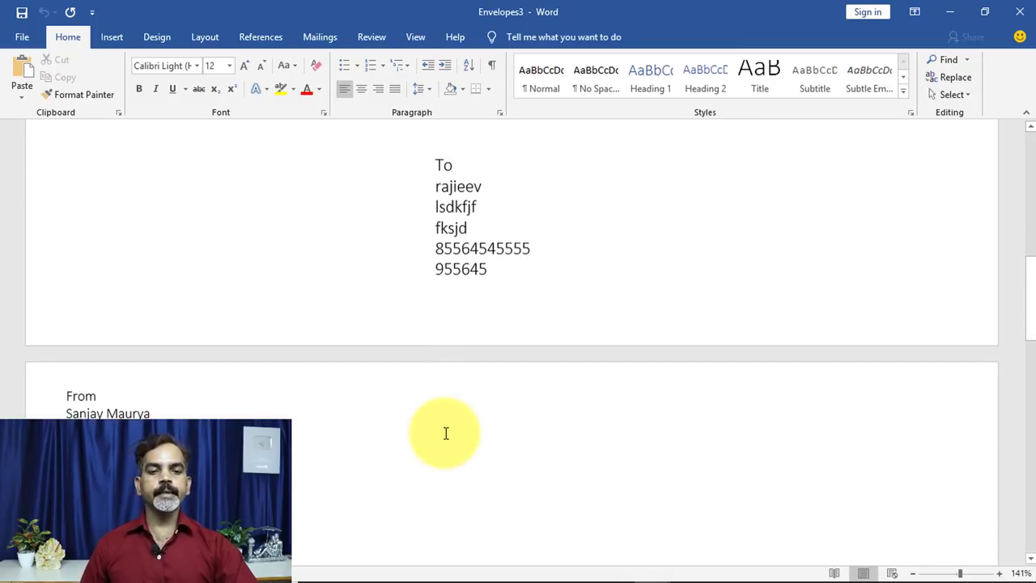
{"action": "scroll", "coordinate": [446, 433], "scroll_direction": "down", "scroll_amount": 3}
{"action": "scroll", "coordinate": [447, 433], "scroll_direction": "up", "scroll_amount": 5}
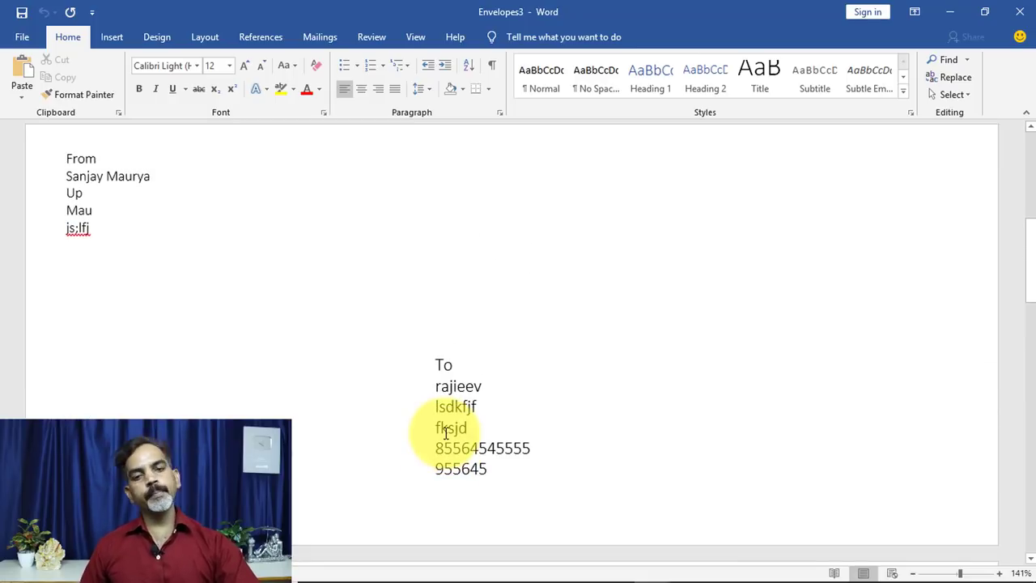
{"action": "scroll", "coordinate": [447, 432], "scroll_direction": "down", "scroll_amount": 3}
{"action": "scroll", "coordinate": [446, 430], "scroll_direction": "down", "scroll_amount": 3}
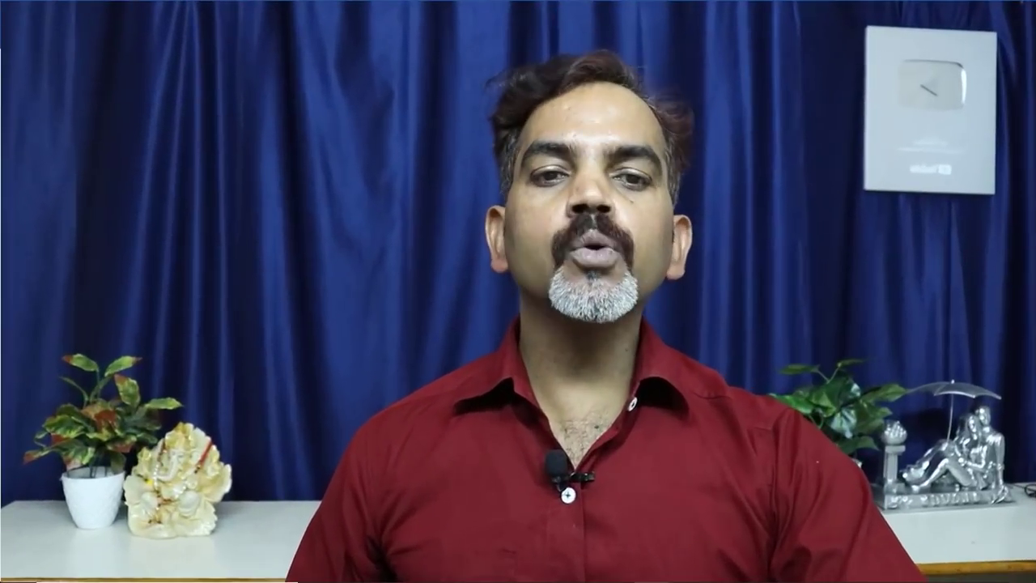